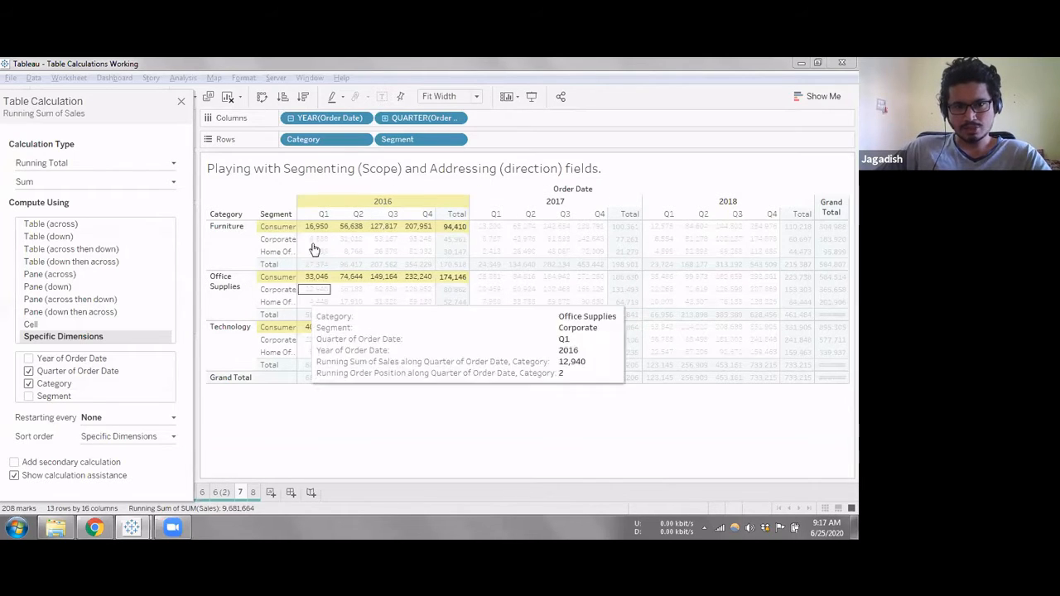
Clear Category and Quarter of Order Date from the specific dimensions of the Running Sum of Sales calculation.
{"action": "left_click", "coordinate": [29, 383]}
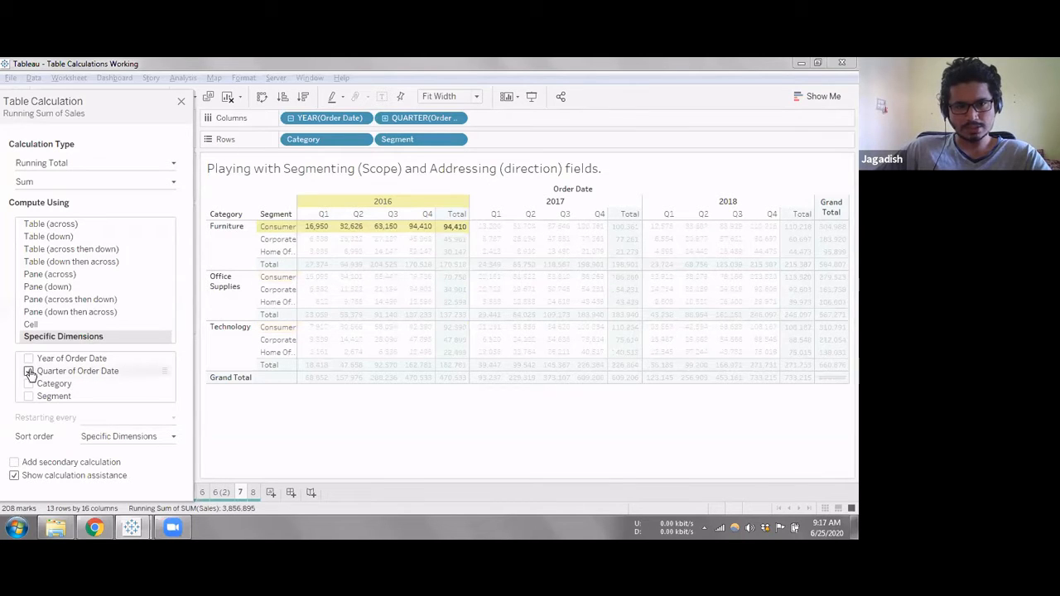
{"action": "left_click", "coordinate": [29, 372]}
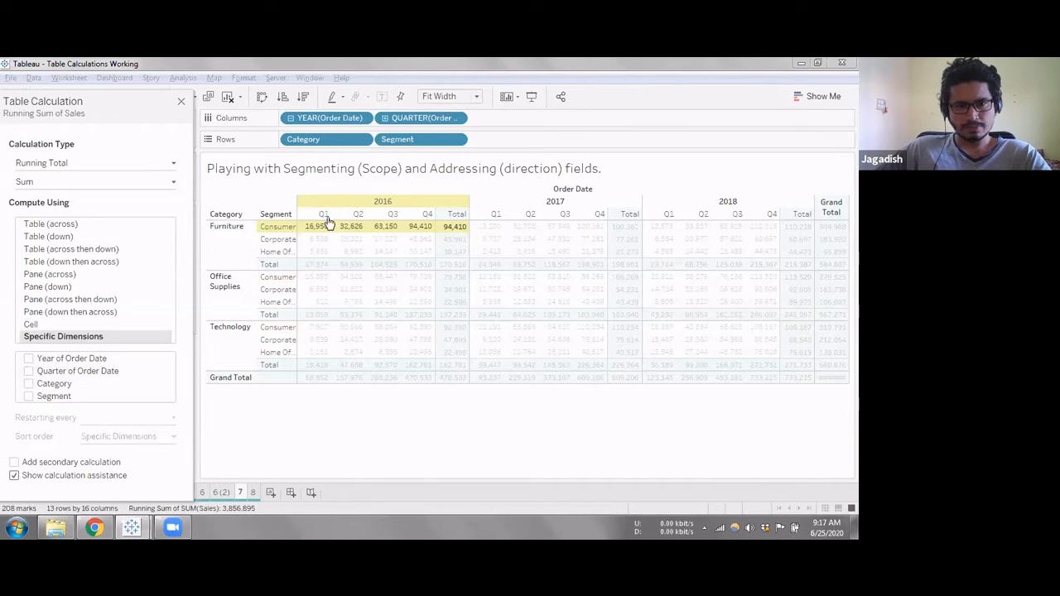
{"action": "left_click", "coordinate": [59, 358]}
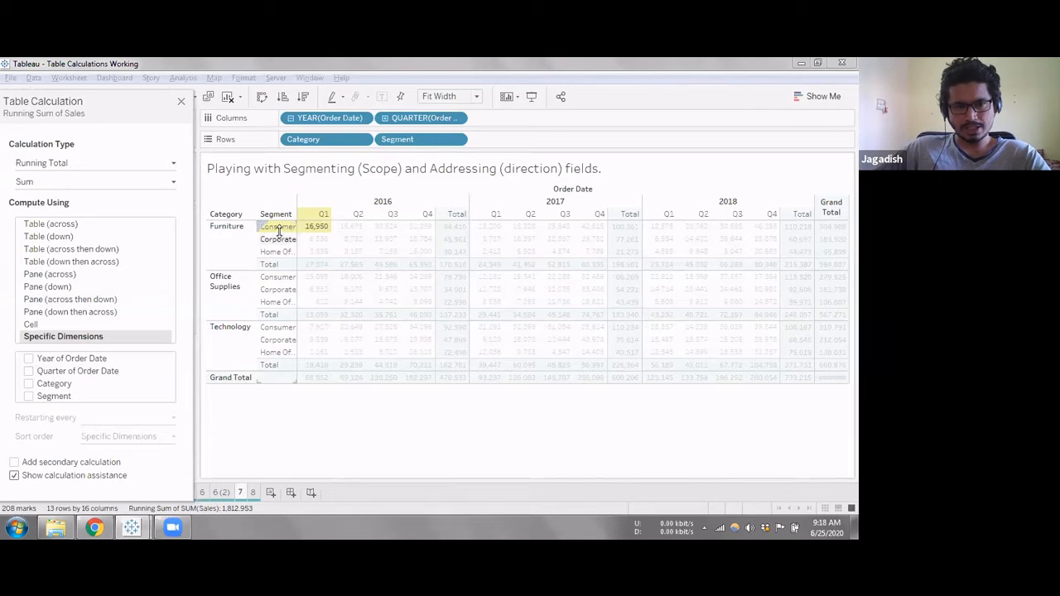
Compute the running total along Category and Segment, and examine how the Q1 2016 values accumulate.
{"action": "left_click", "coordinate": [29, 383]}
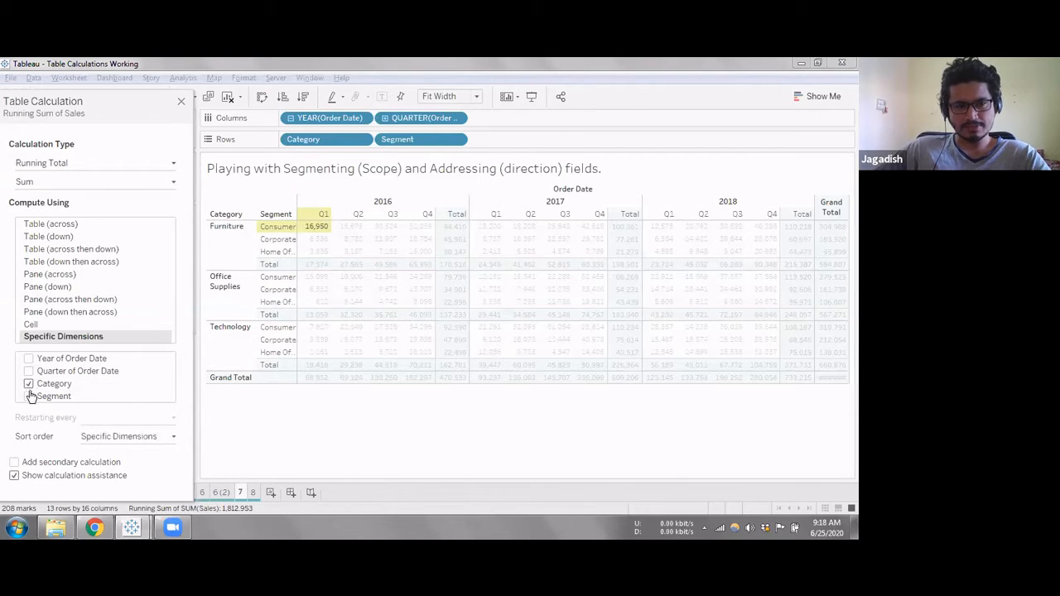
{"action": "left_click", "coordinate": [29, 396]}
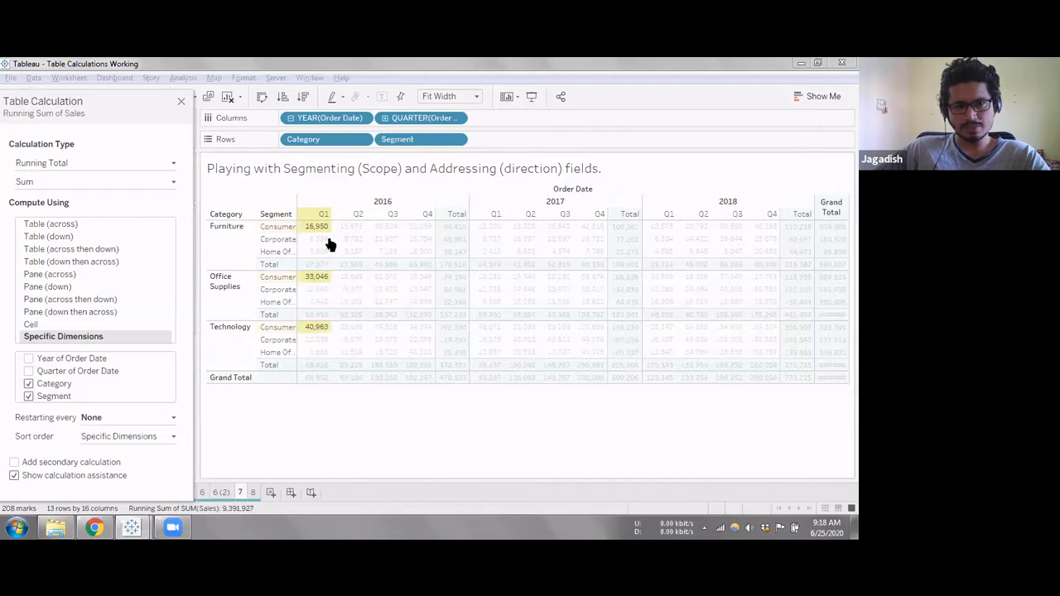
{"action": "mouse_move", "coordinate": [327, 239]}
{"action": "mouse_move", "coordinate": [318, 368]}
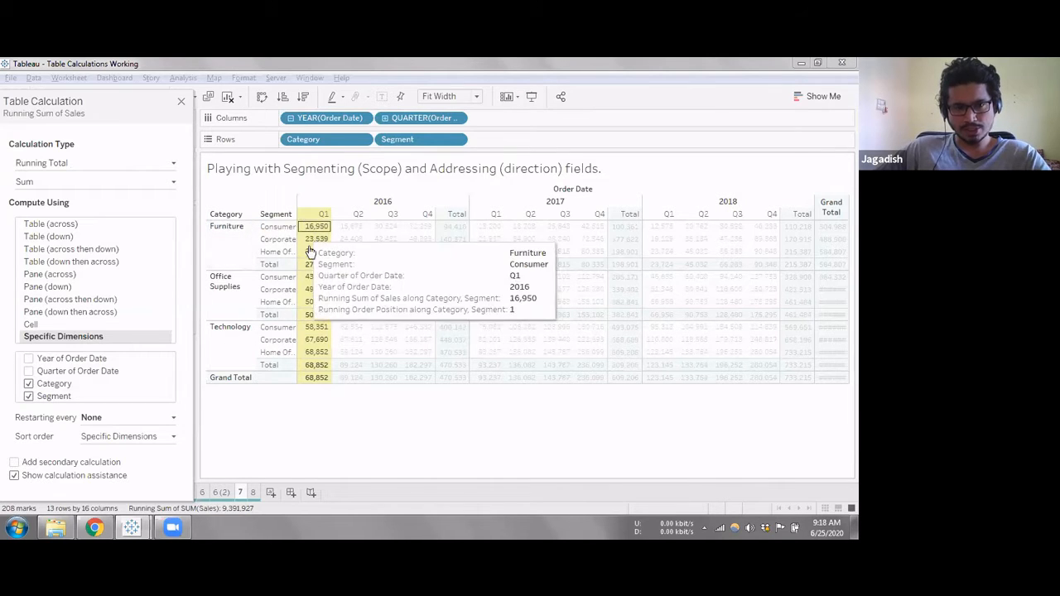
Remove Category so the running total is computed along Segment only, and examine the Q1 2016 values.
{"action": "left_click", "coordinate": [28, 384]}
{"action": "left_click", "coordinate": [30, 385]}
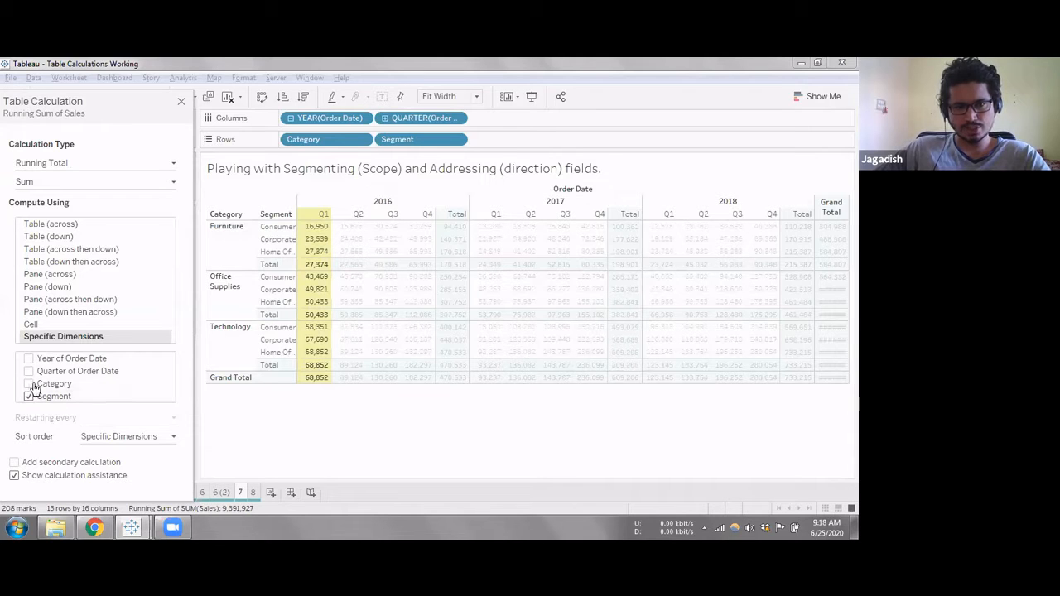
{"action": "mouse_move", "coordinate": [320, 276]}
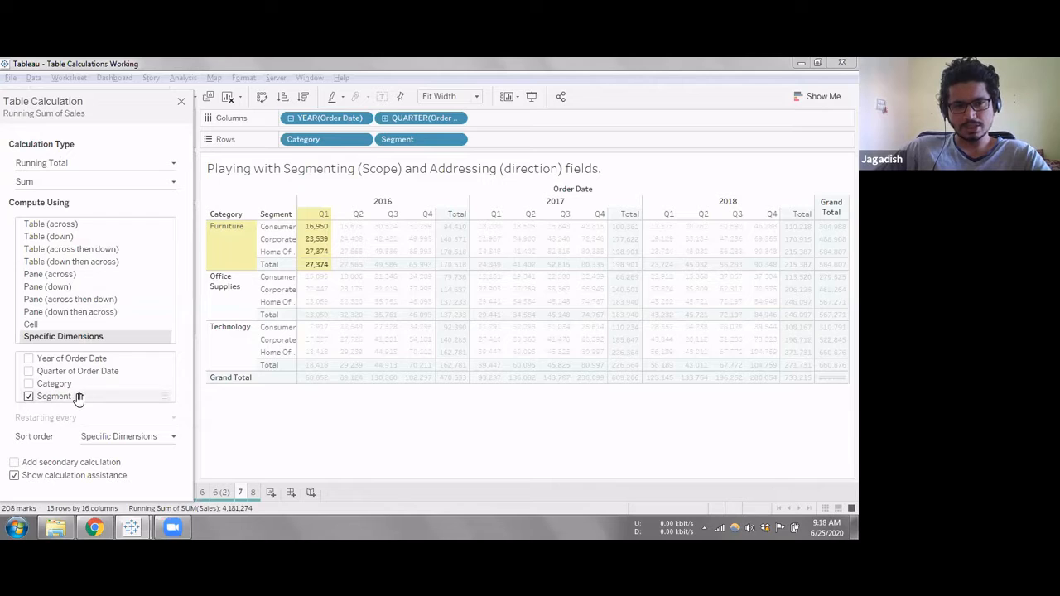
Replace Segment with Quarter of Order Date and Year of Order Date as the dimensions for the running total.
{"action": "left_click", "coordinate": [28, 396]}
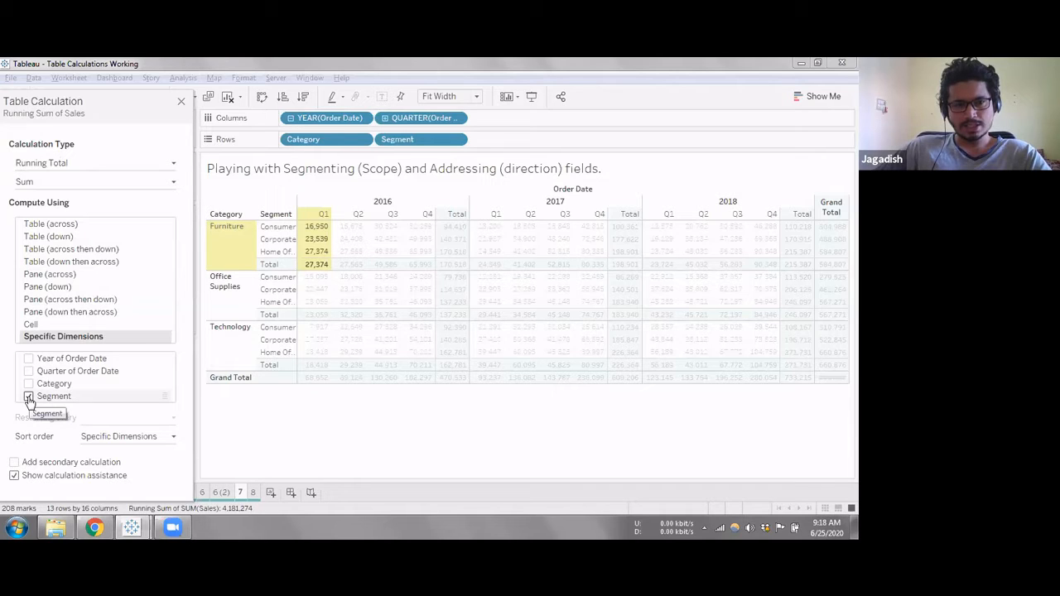
{"action": "left_click", "coordinate": [28, 398]}
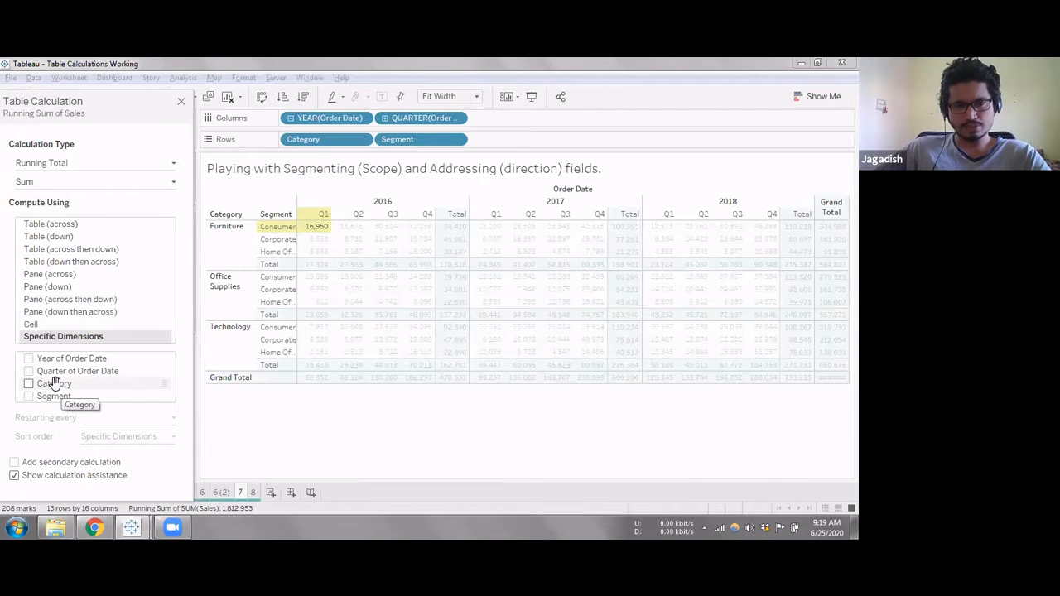
{"action": "left_click", "coordinate": [28, 370]}
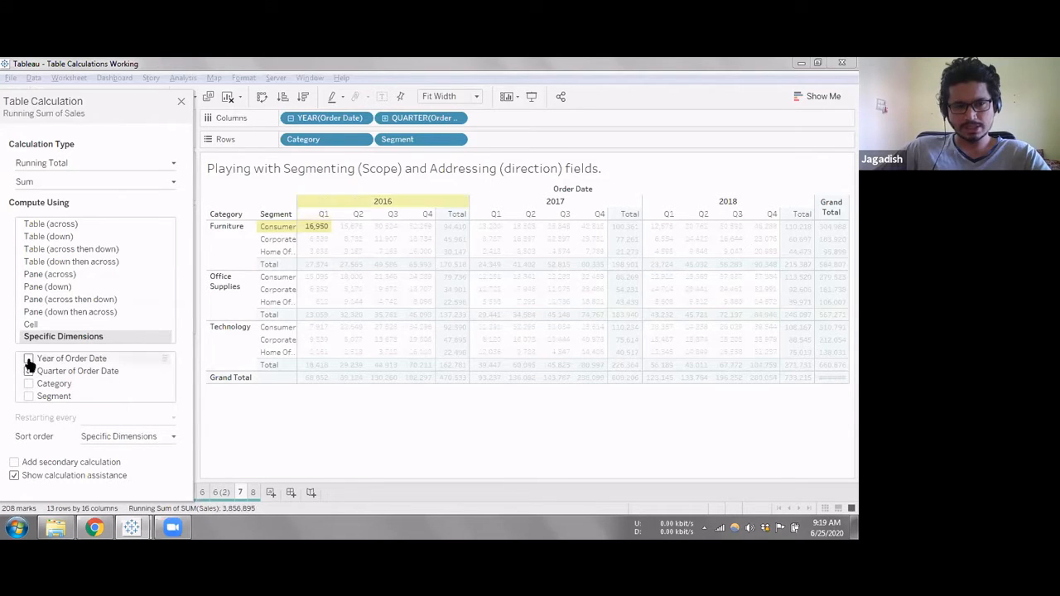
{"action": "left_click", "coordinate": [28, 358]}
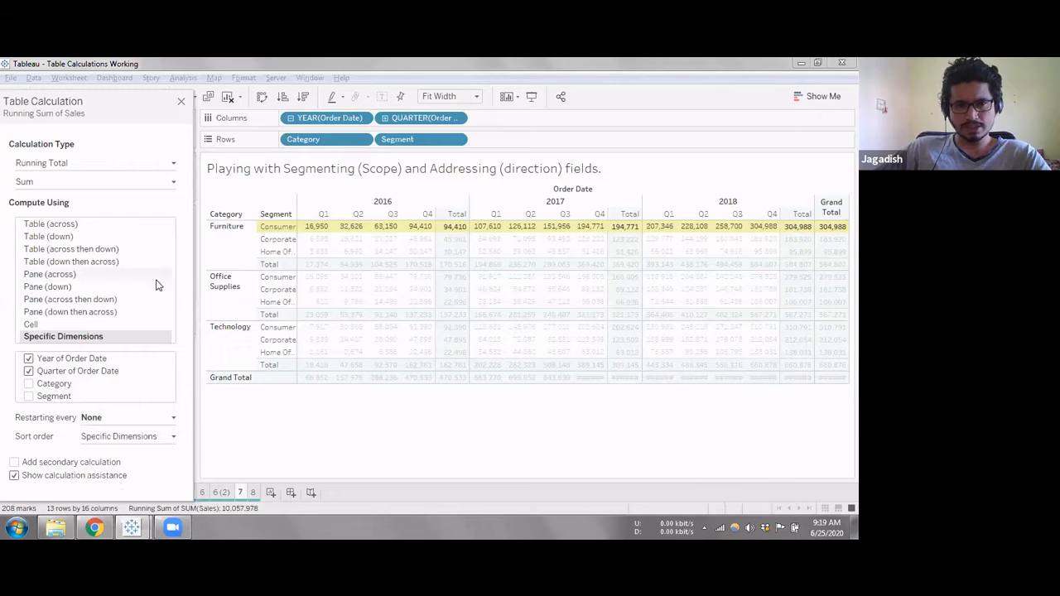
View the available calculation types without changing Running Total, and close the table calculation settings.
{"action": "left_click", "coordinate": [120, 162]}
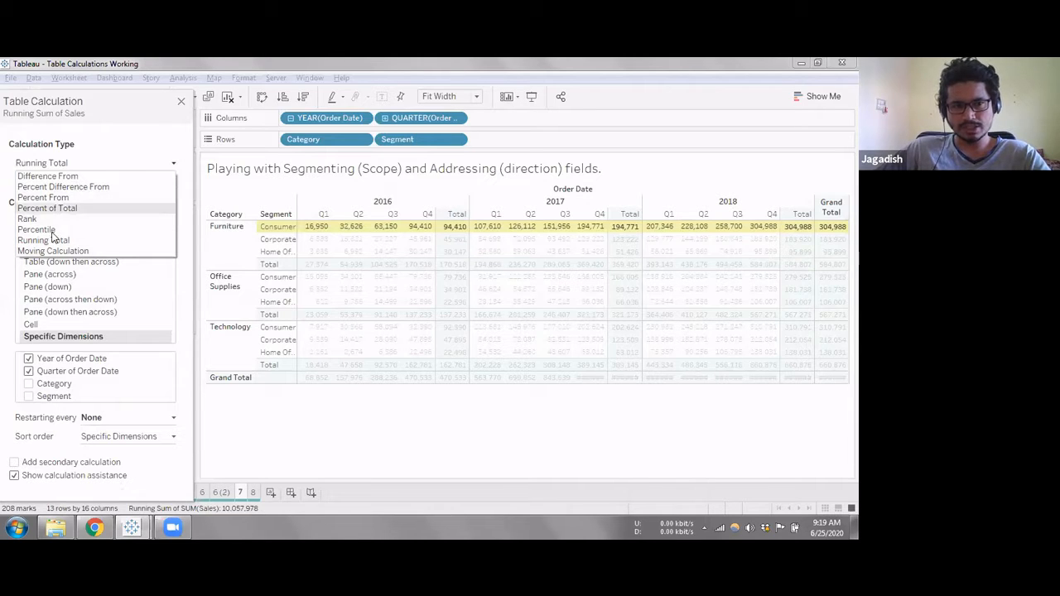
{"action": "left_click", "coordinate": [180, 106]}
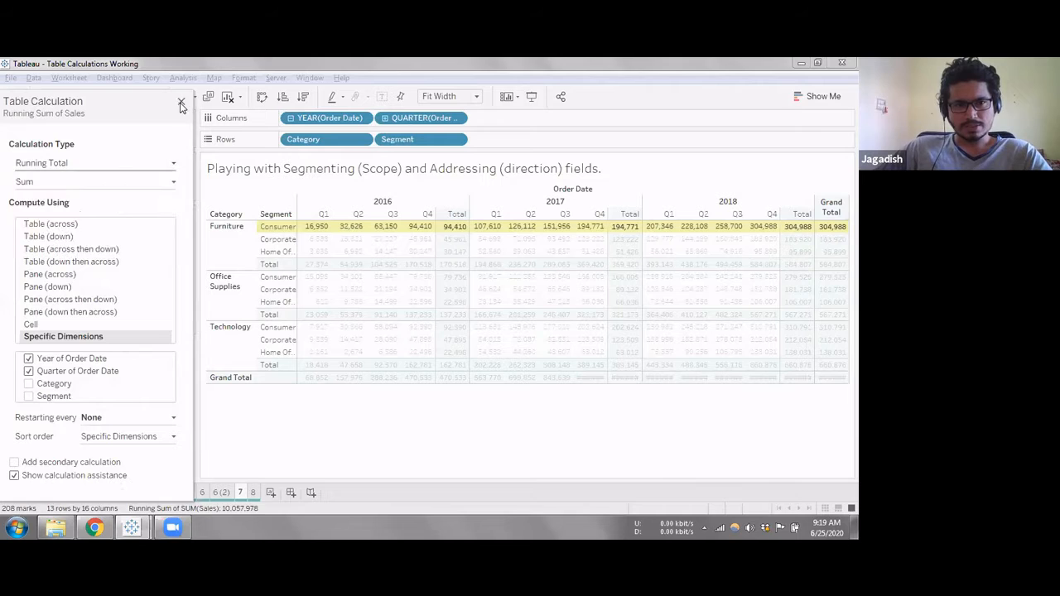
{"action": "left_click", "coordinate": [181, 106]}
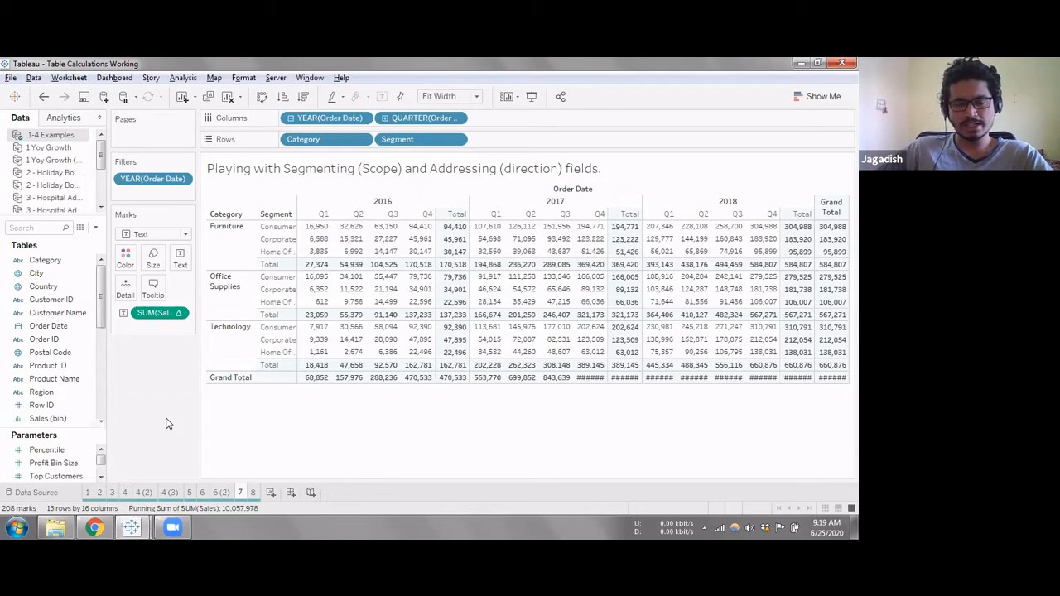
Switch to the Table Calculation Excercise workbook in Tableau and open its "sort" sheet.
{"action": "mouse_move", "coordinate": [137, 526]}
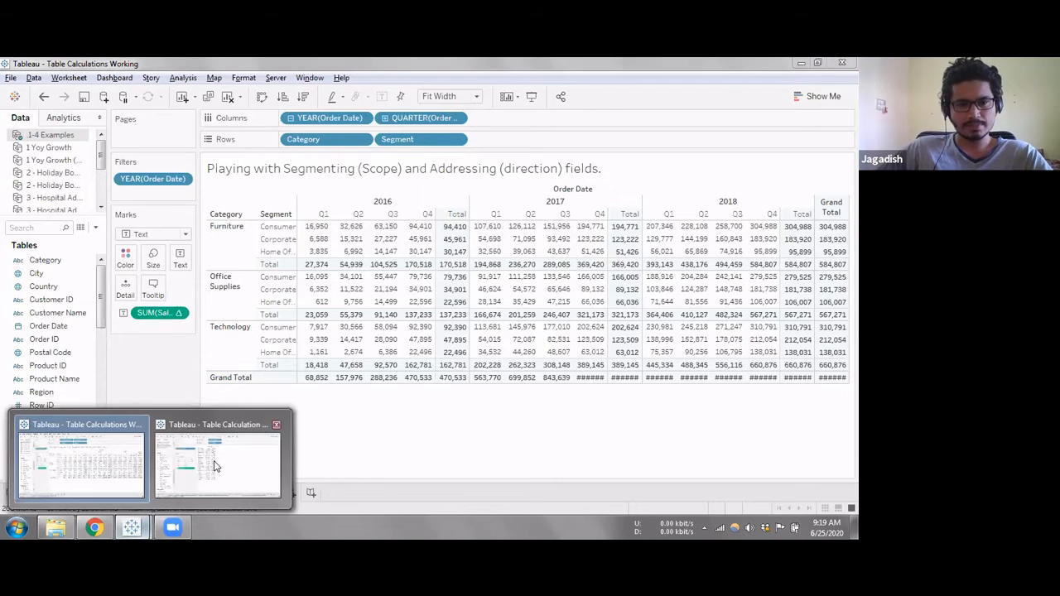
{"action": "left_click", "coordinate": [212, 463]}
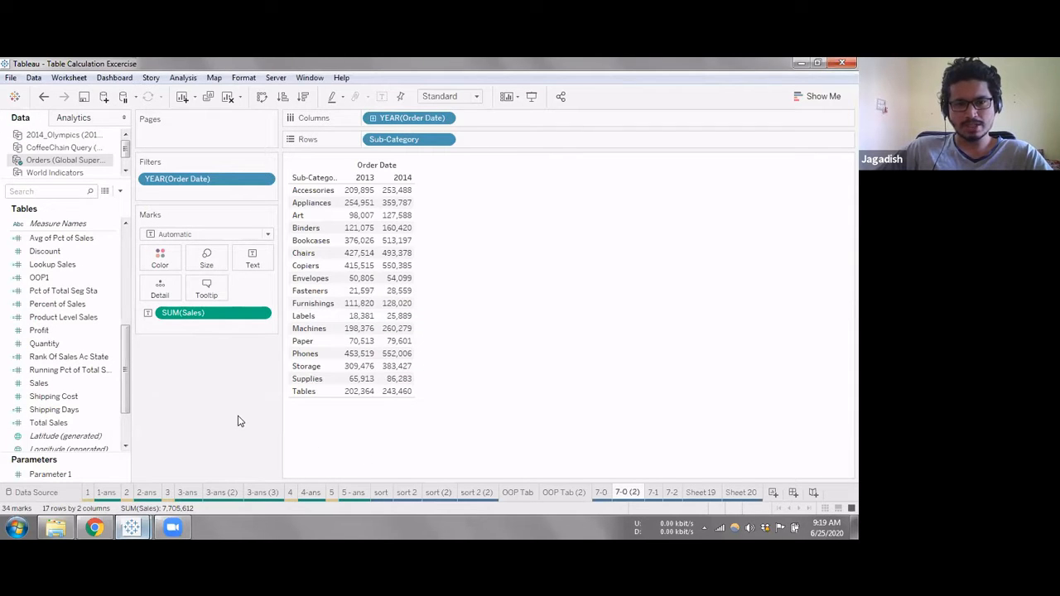
{"action": "left_click", "coordinate": [381, 494]}
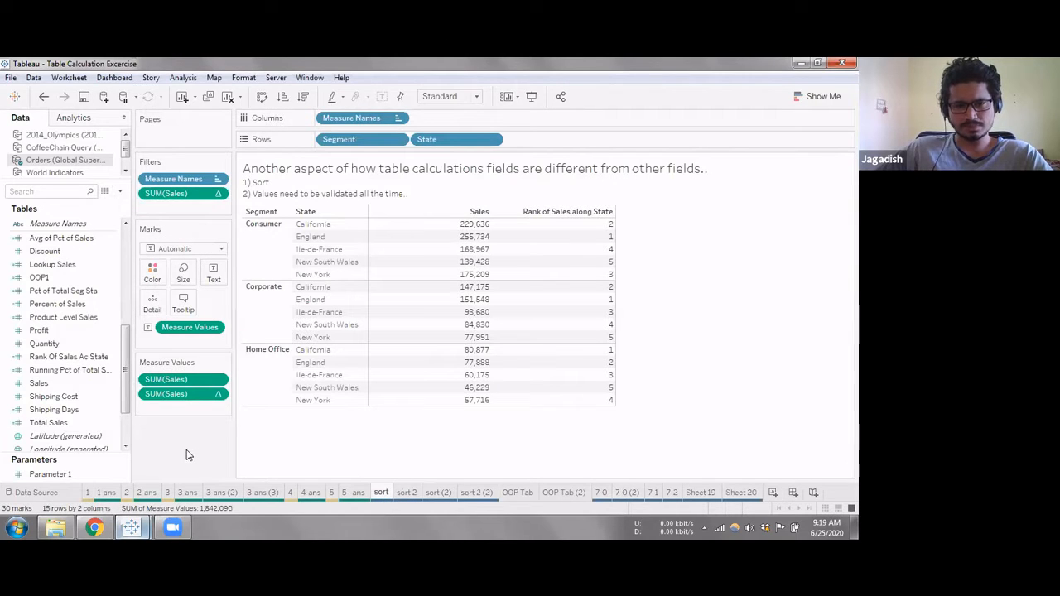
Switch back to the Table Calculations Working workbook in Tableau and open sheet 8.
{"action": "left_click", "coordinate": [138, 524]}
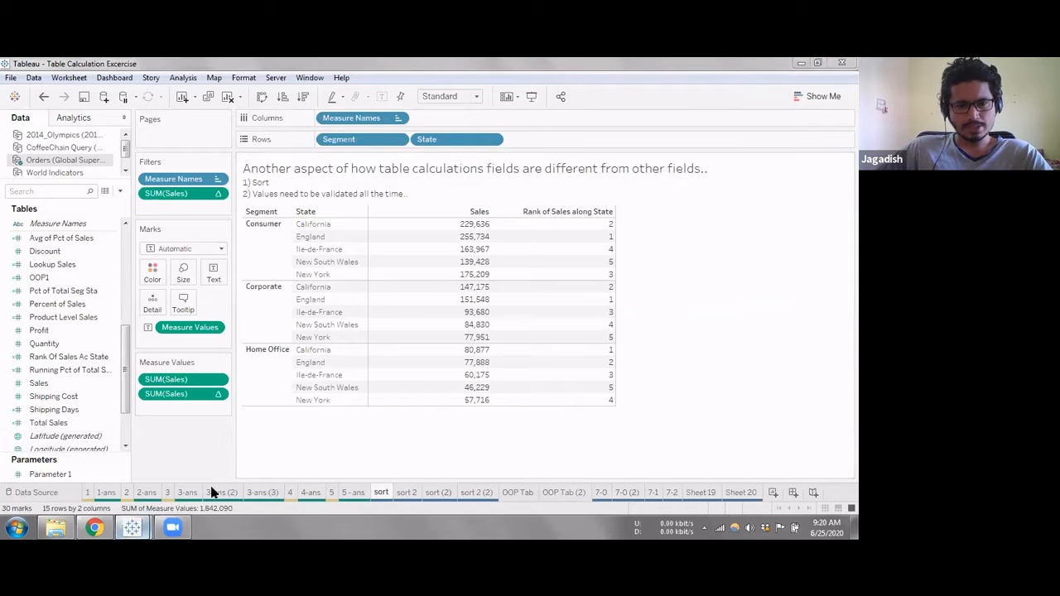
{"action": "left_click", "coordinate": [198, 464]}
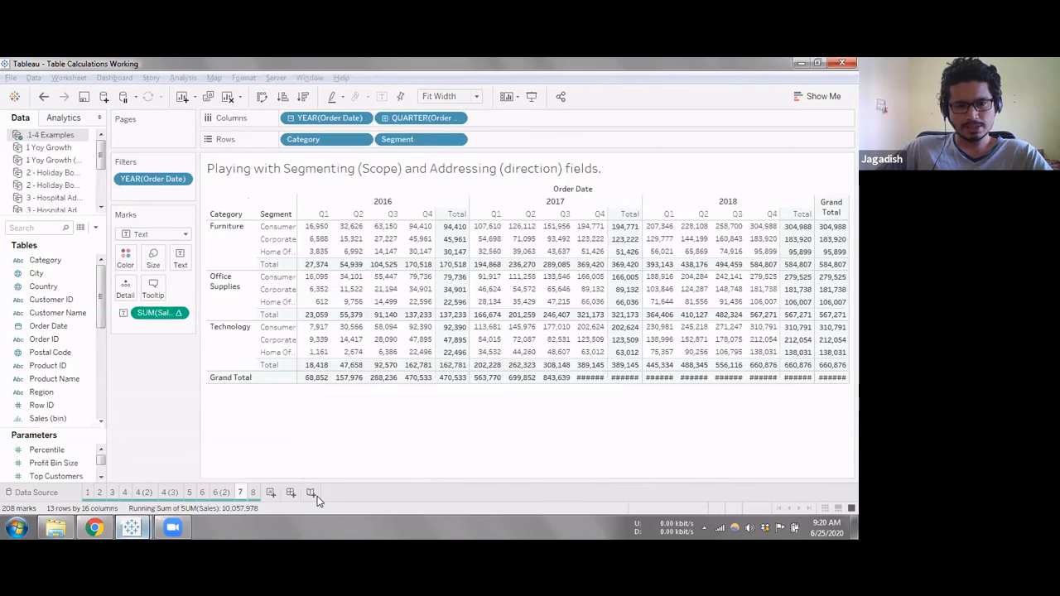
{"action": "left_click", "coordinate": [254, 492]}
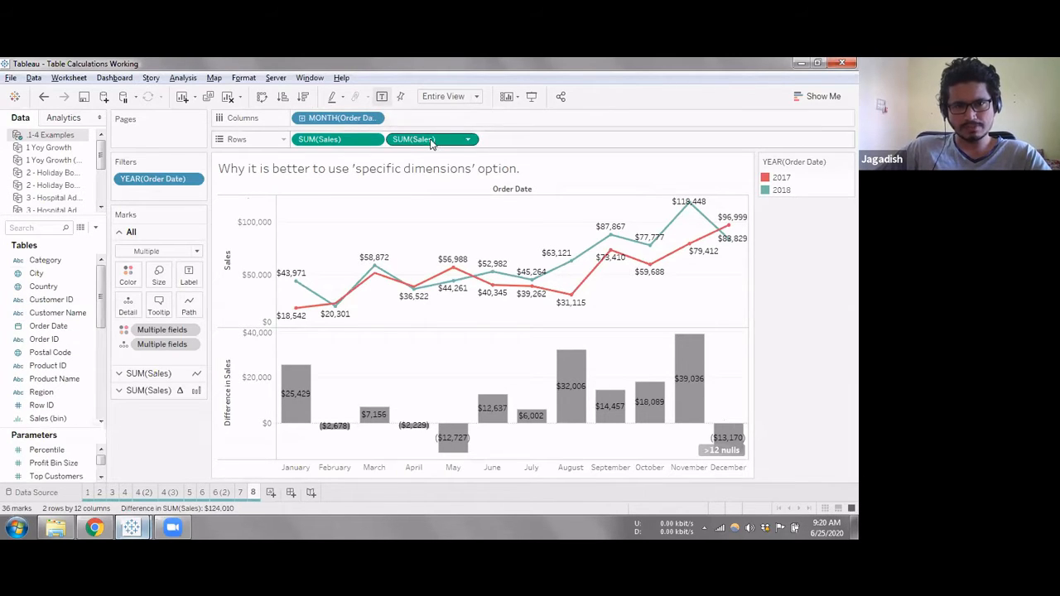
Save the Difference in Sales table calculation from Rows as a reusable data field named "Sum Sales Calc".
{"action": "scroll", "coordinate": [49, 331], "scroll_direction": "down", "scroll_amount": 5}
{"action": "left_click", "coordinate": [41, 302]}
{"action": "scroll", "coordinate": [46, 314], "scroll_direction": "up", "scroll_amount": 5}
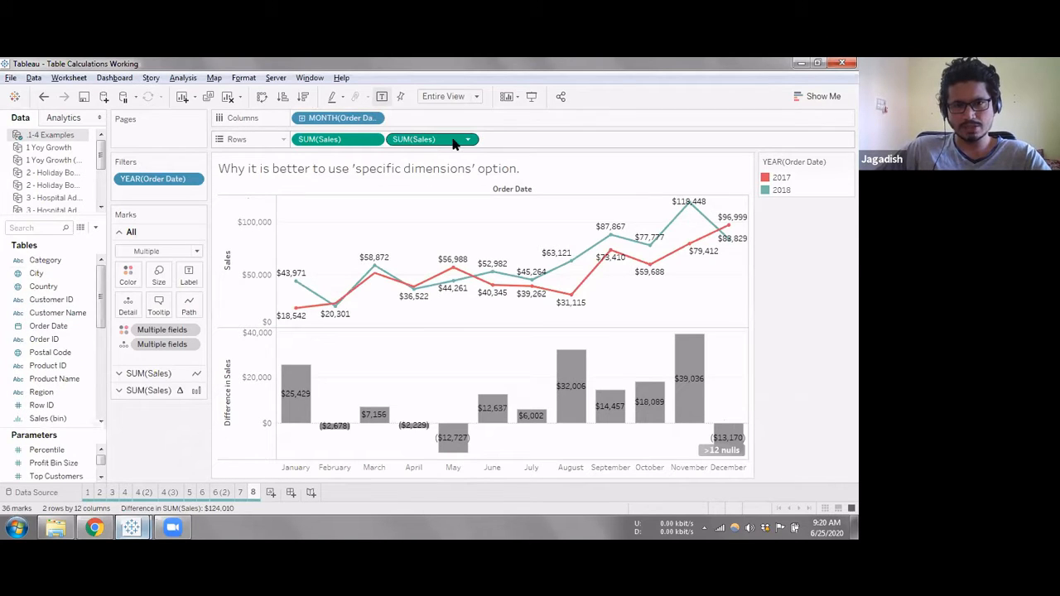
{"action": "left_click_drag", "start_coordinate": [454, 142], "coordinate": [68, 299]}
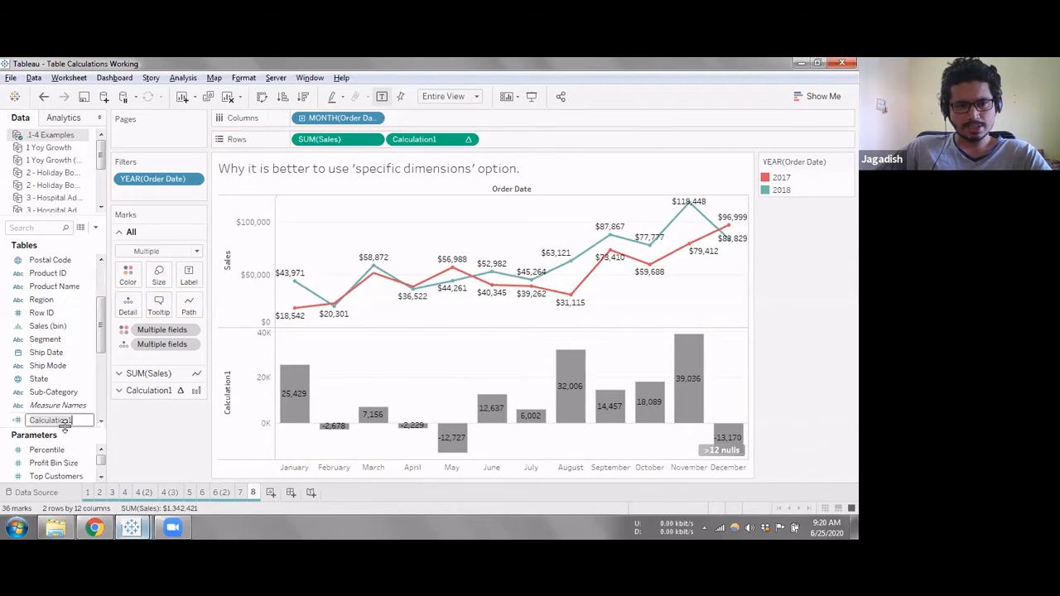
{"action": "type", "text": "Sum Sales"}
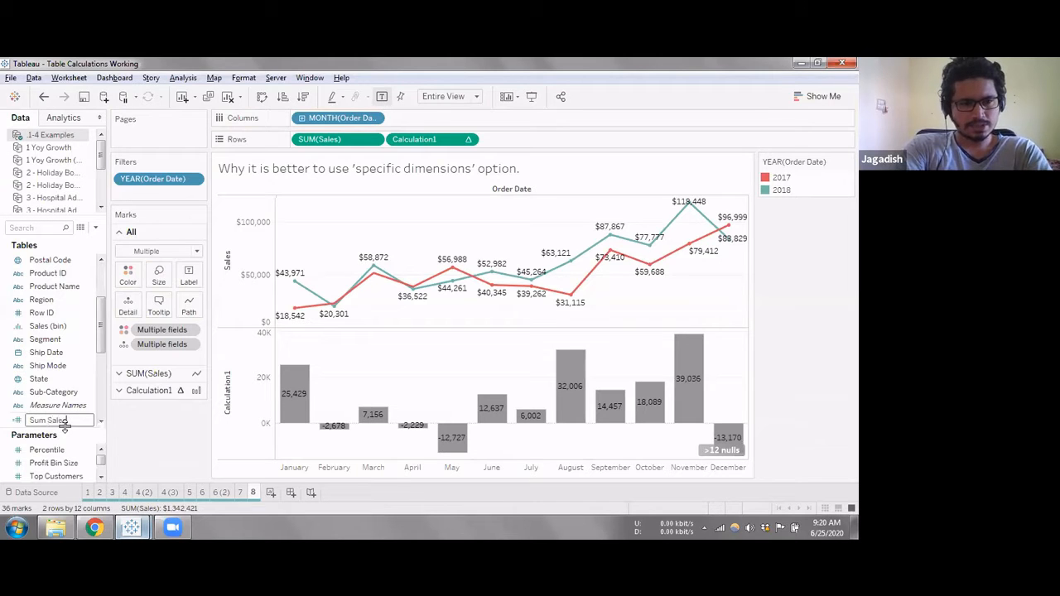
{"action": "type", "text": " Calc"}
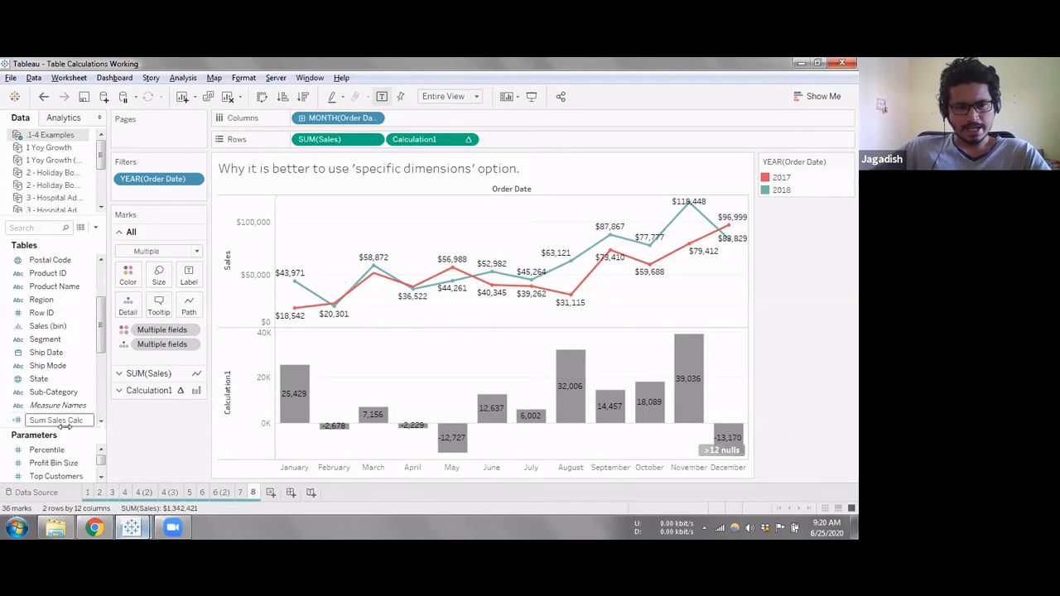
{"action": "key", "text": "Return"}
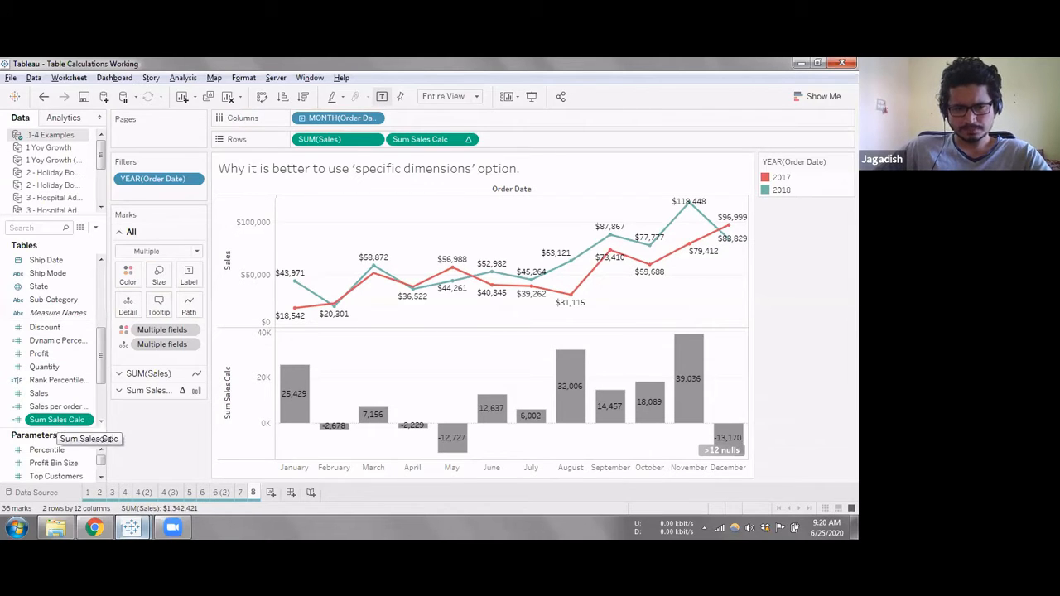
Return to the "sort" sheet of the Table Calculation Excercise workbook and sort State ascending by Sales.
{"action": "mouse_move", "coordinate": [124, 526]}
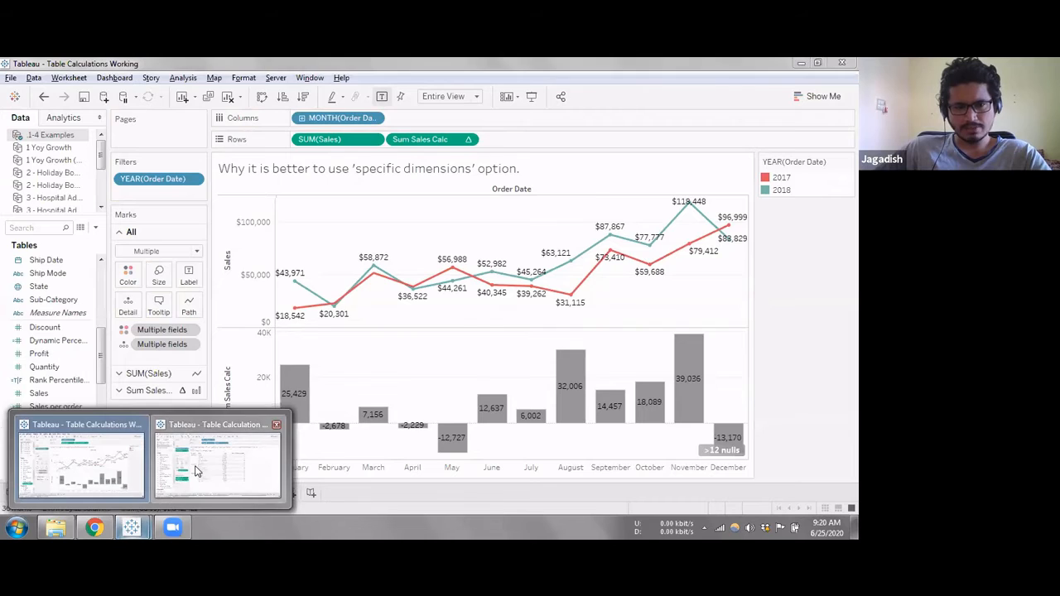
{"action": "left_click", "coordinate": [185, 480]}
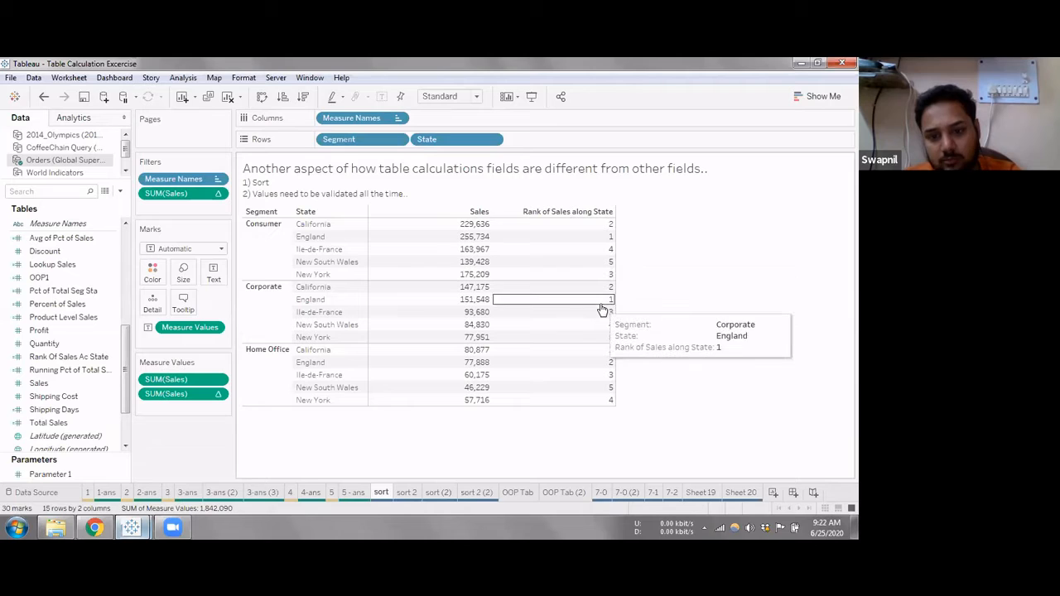
{"action": "left_click", "coordinate": [284, 98]}
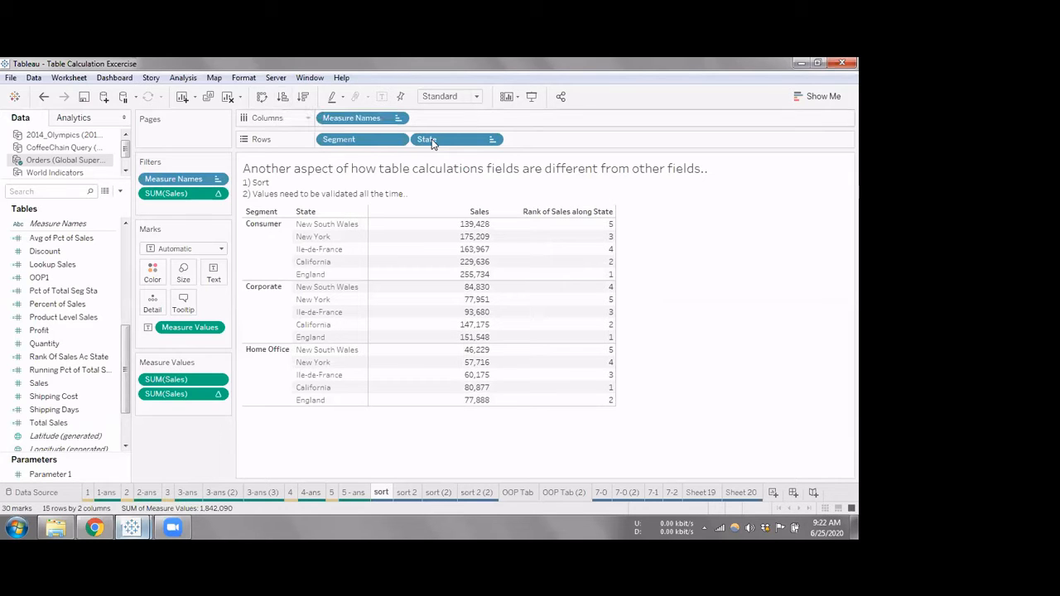
Open the sort settings for State and move Ile-de-France above New York in the manual order.
{"action": "left_click", "coordinate": [492, 140]}
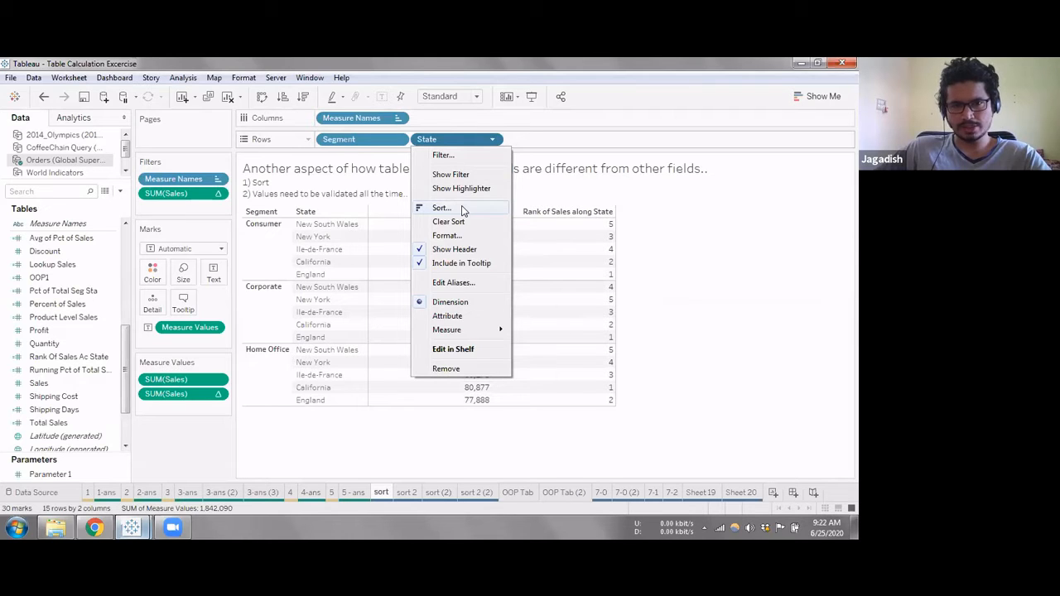
{"action": "left_click", "coordinate": [464, 210]}
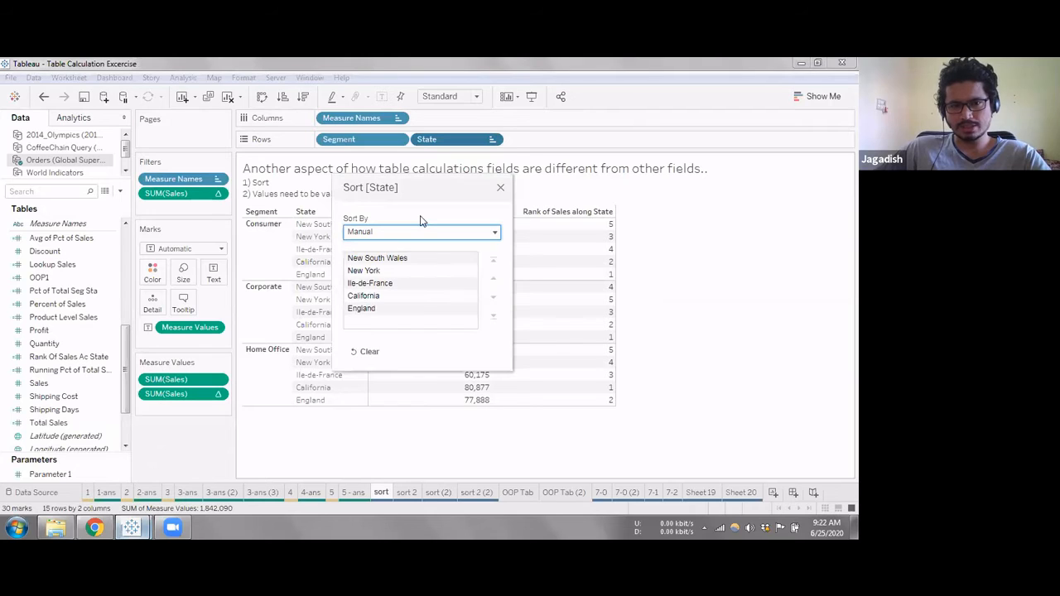
{"action": "left_click_drag", "start_coordinate": [448, 190], "coordinate": [712, 157]}
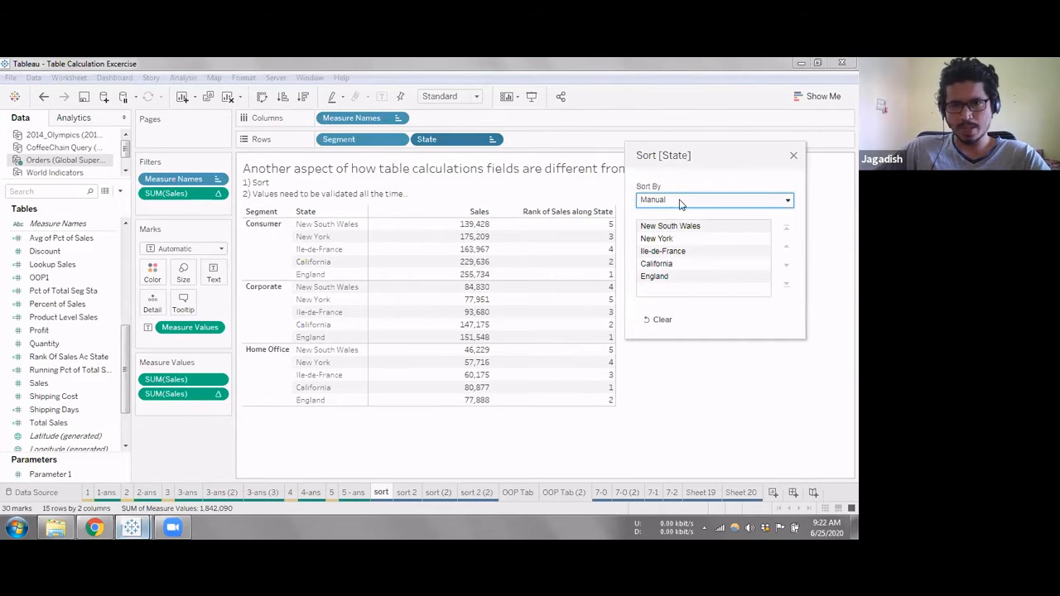
{"action": "left_click", "coordinate": [666, 251]}
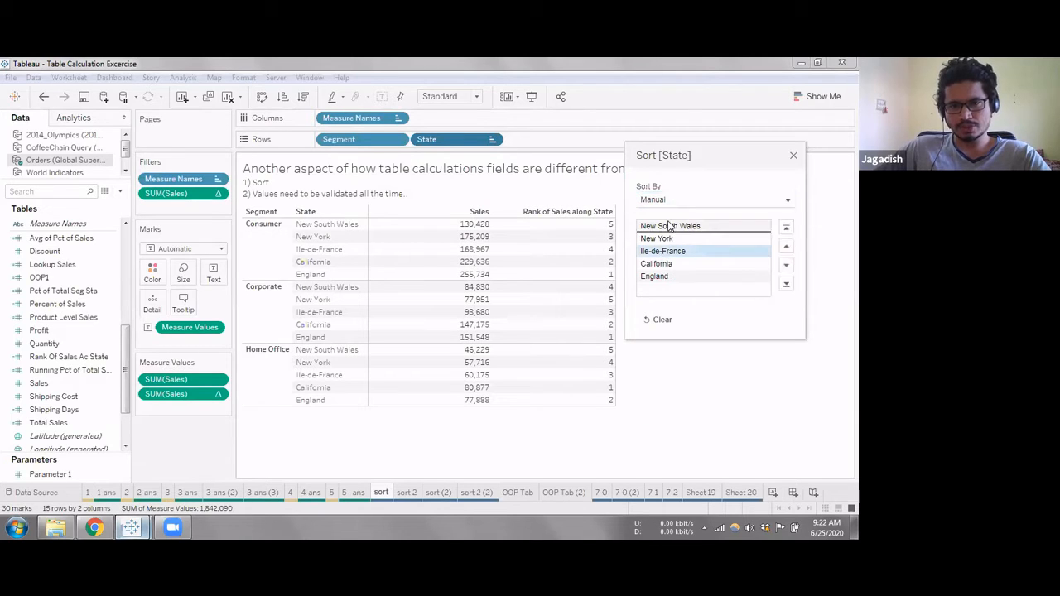
{"action": "left_click_drag", "start_coordinate": [671, 225], "coordinate": [671, 230]}
Change State's sort from manual to Field and look through the available sort fields for the rank calculation.
{"action": "left_click", "coordinate": [671, 201]}
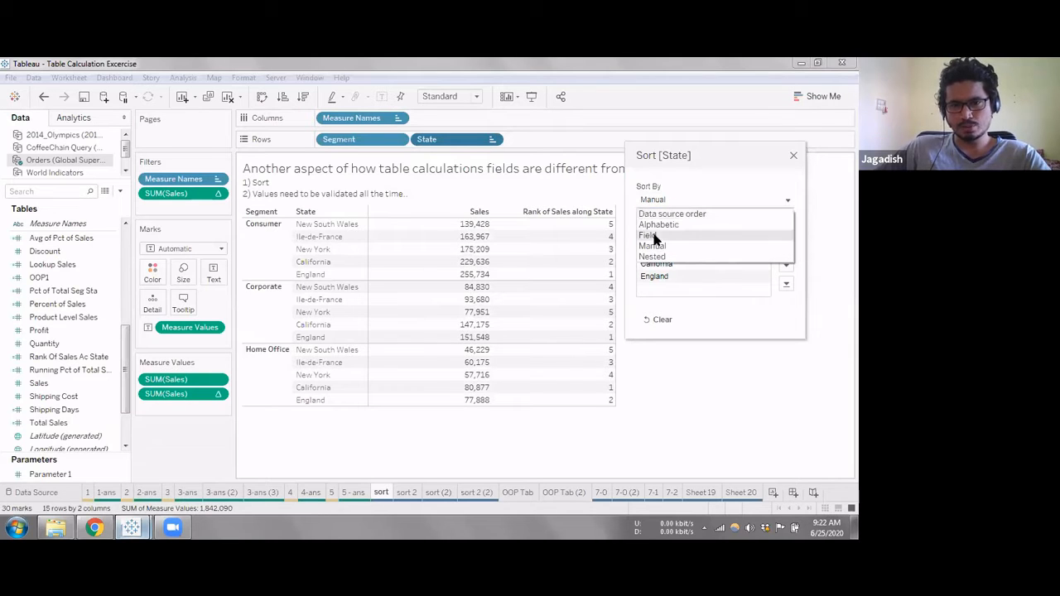
{"action": "left_click", "coordinate": [653, 235]}
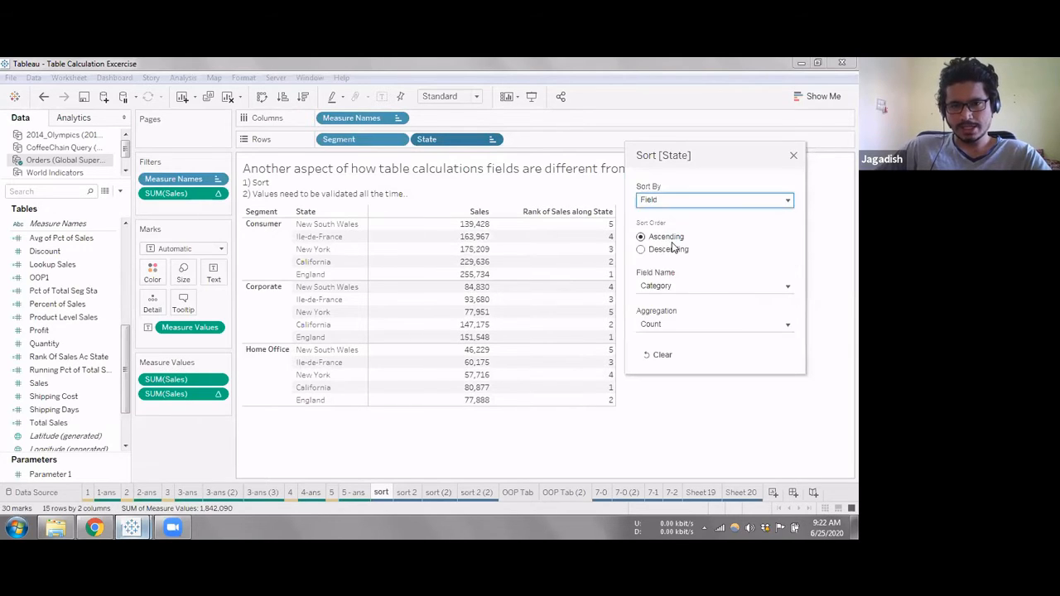
{"action": "left_click", "coordinate": [664, 287]}
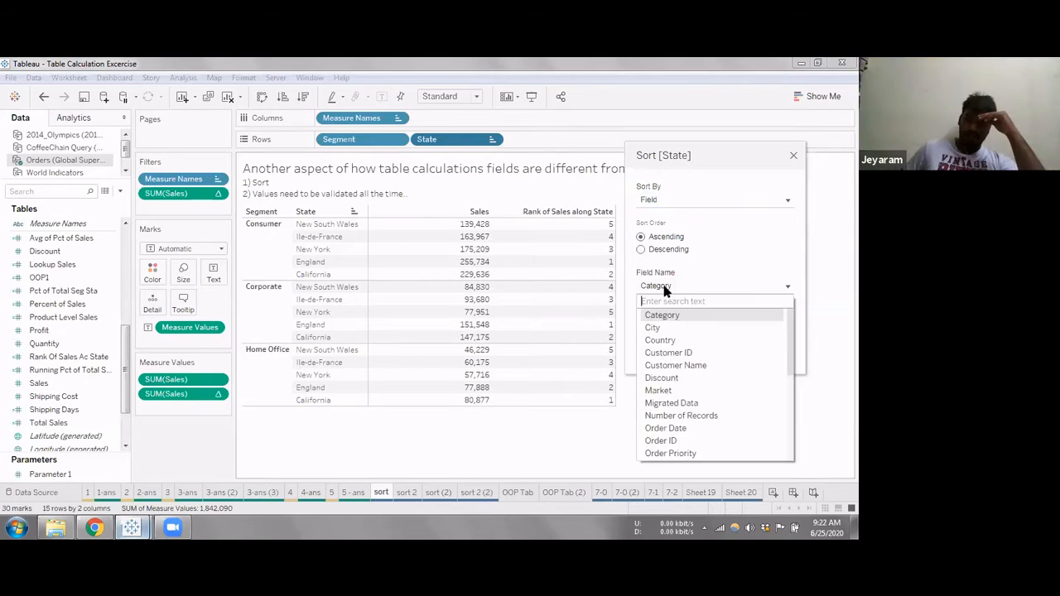
{"action": "scroll", "coordinate": [682, 370], "scroll_direction": "down", "scroll_amount": 5}
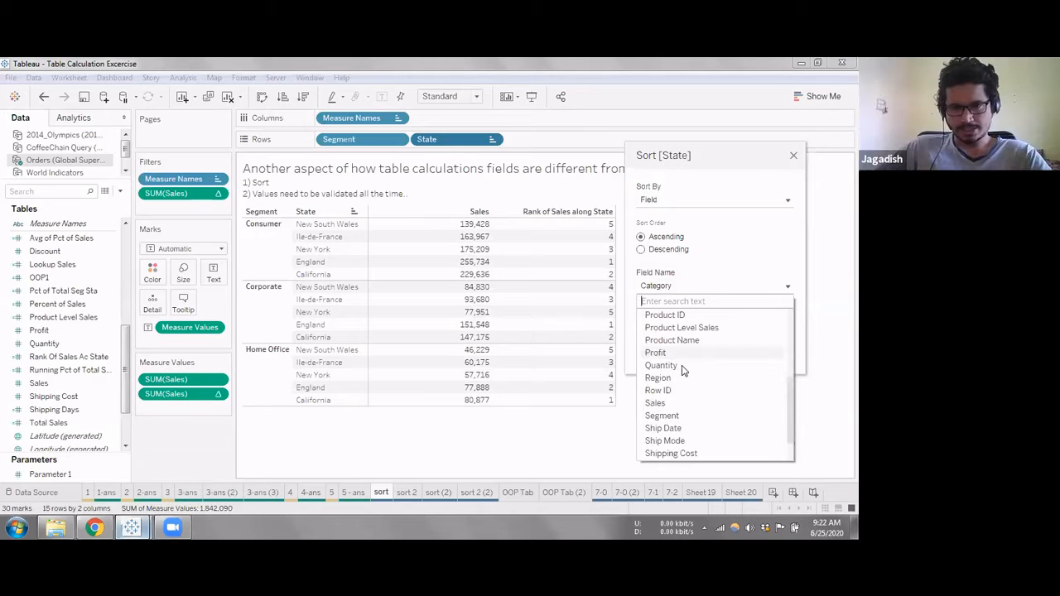
{"action": "scroll", "coordinate": [683, 370], "scroll_direction": "down", "scroll_amount": 1}
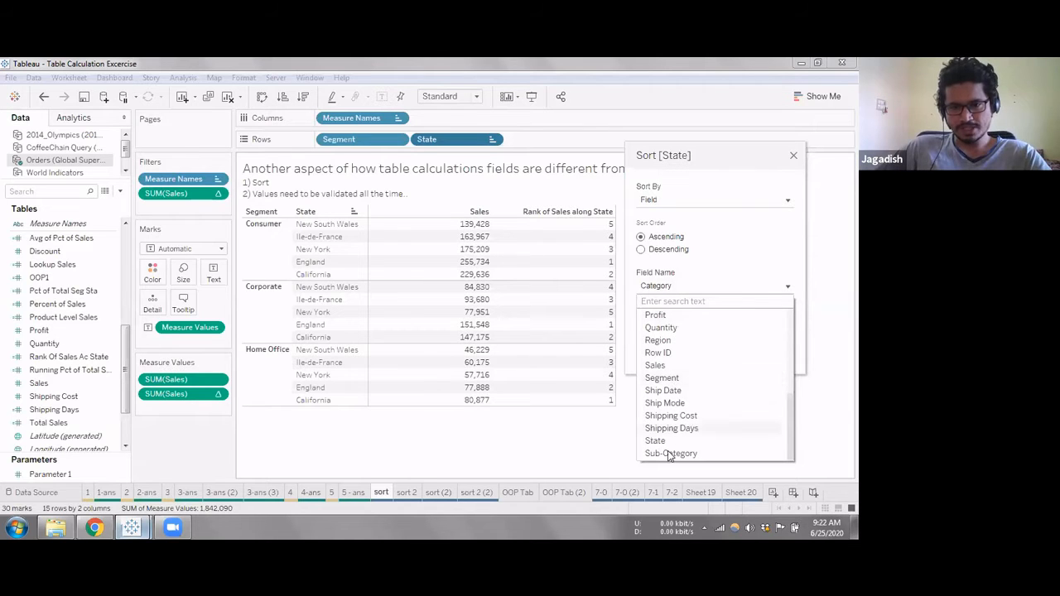
{"action": "scroll", "coordinate": [596, 407], "scroll_direction": "up", "scroll_amount": 4}
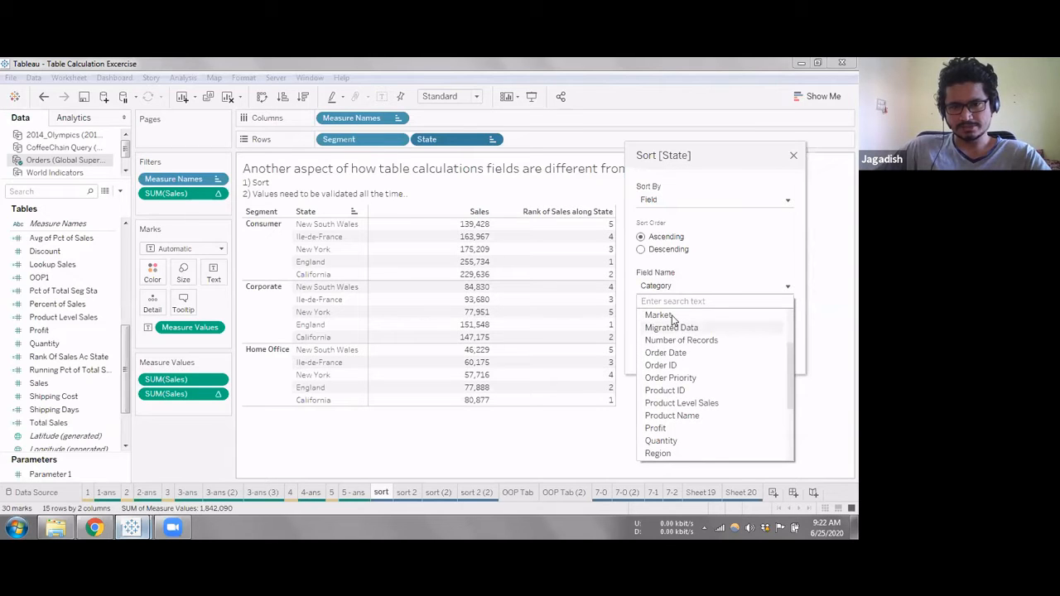
{"action": "scroll", "coordinate": [671, 356], "scroll_direction": "up", "scroll_amount": 1}
{"action": "scroll", "coordinate": [672, 356], "scroll_direction": "down", "scroll_amount": 1}
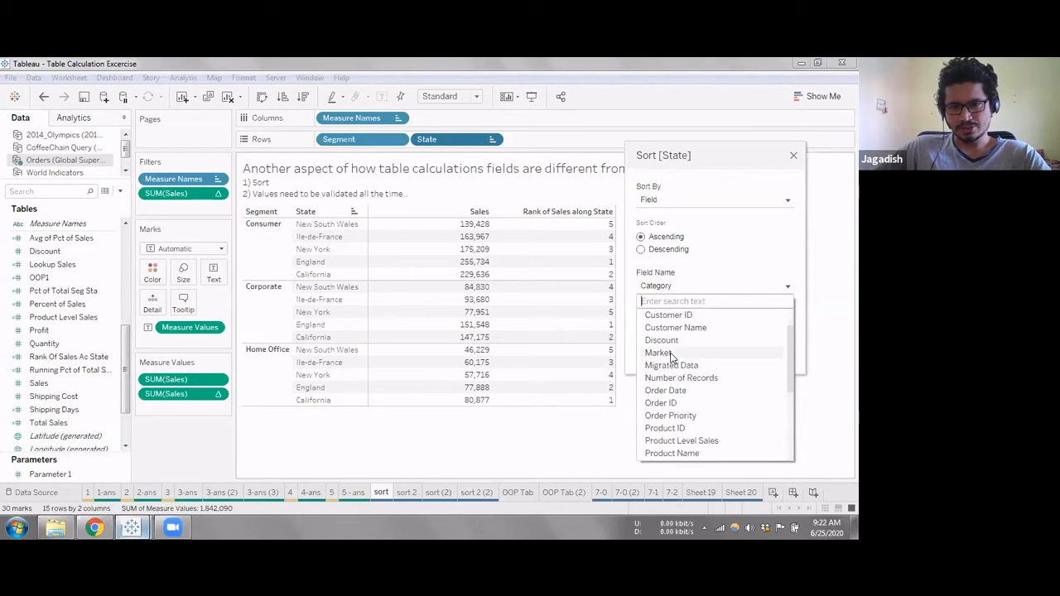
{"action": "scroll", "coordinate": [672, 356], "scroll_direction": "down", "scroll_amount": 3}
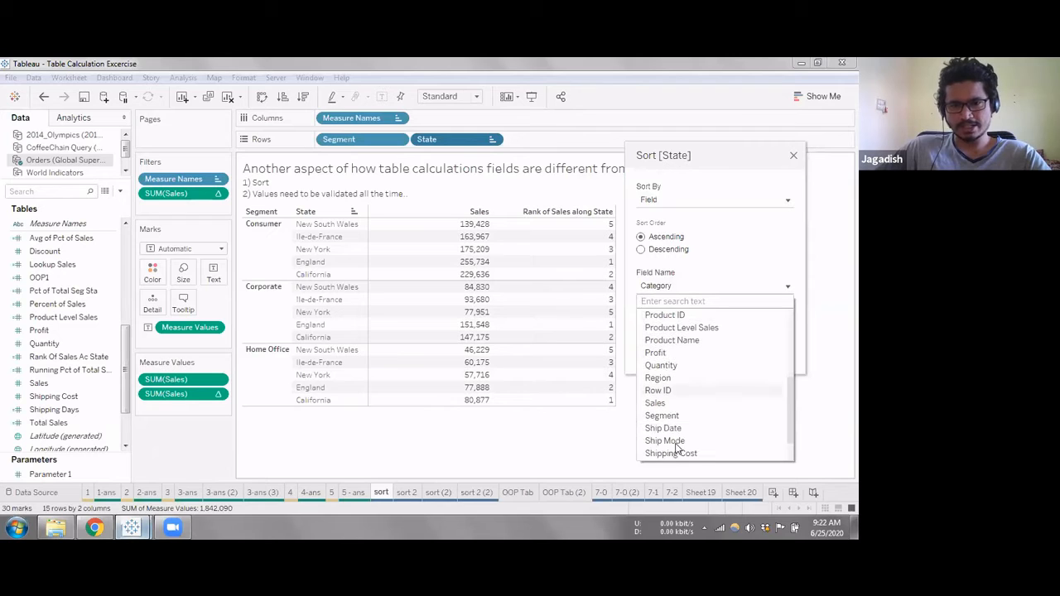
{"action": "scroll", "coordinate": [690, 406], "scroll_direction": "down", "scroll_amount": 1}
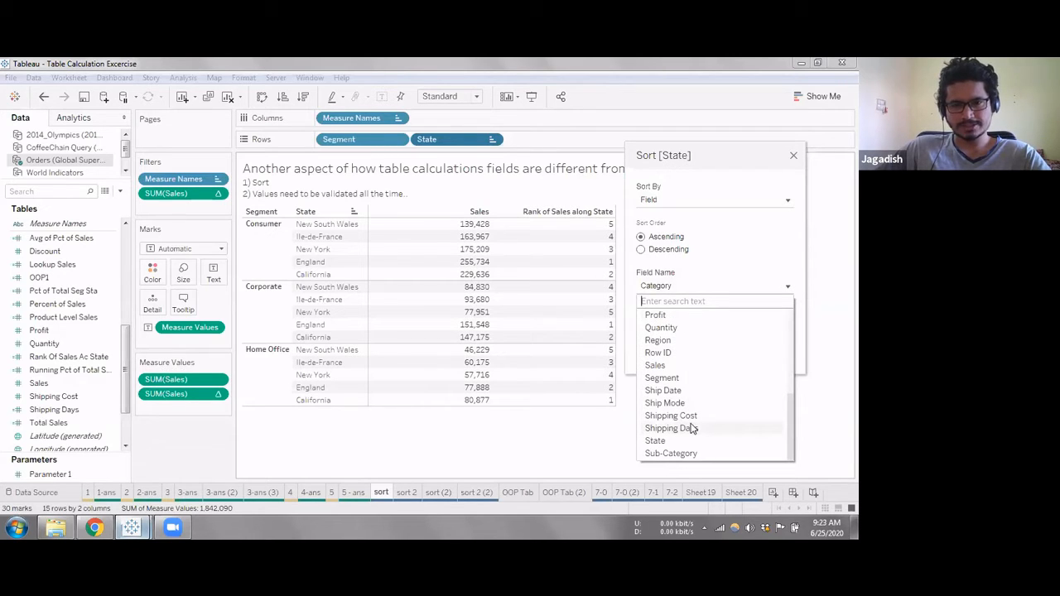
{"action": "scroll", "coordinate": [688, 424], "scroll_direction": "up", "scroll_amount": 5}
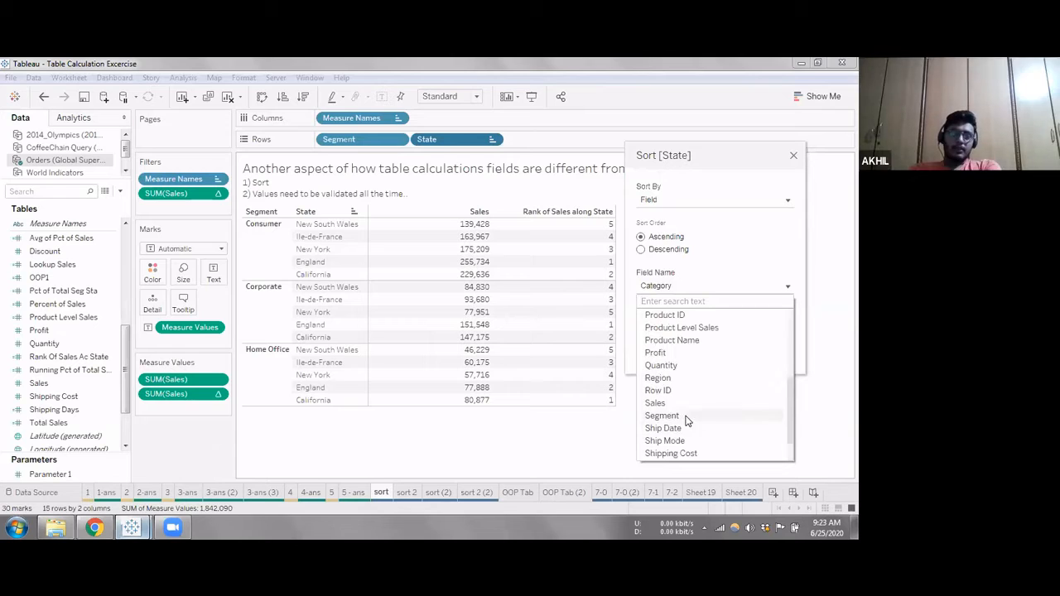
{"action": "left_click", "coordinate": [794, 156]}
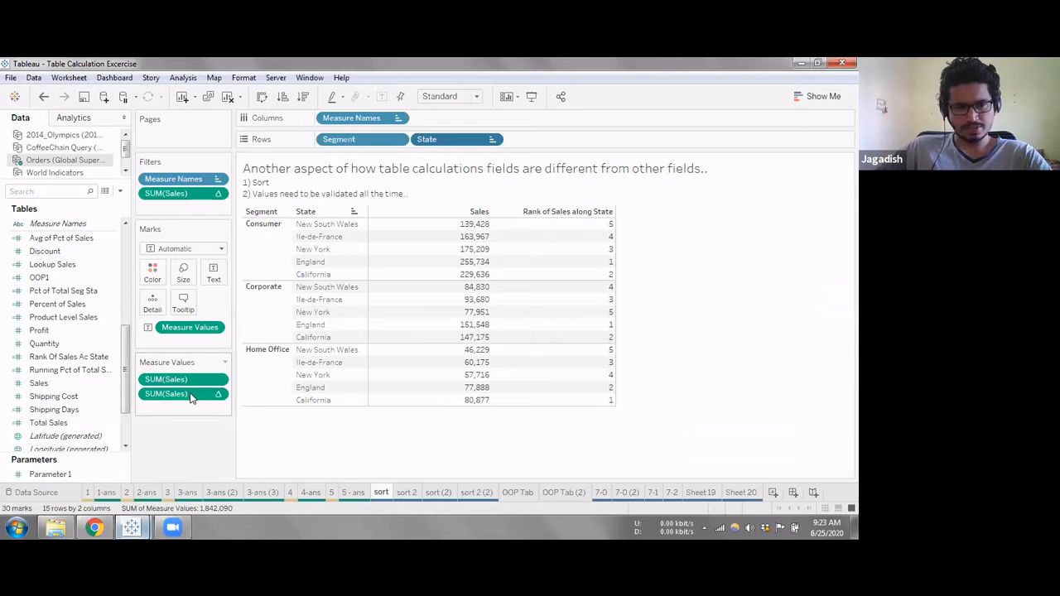
Save the Rank of Sales along State calculation from Measure Values as a reusable data field named "Rank Ex".
{"action": "left_click_drag", "start_coordinate": [191, 398], "coordinate": [75, 372]}
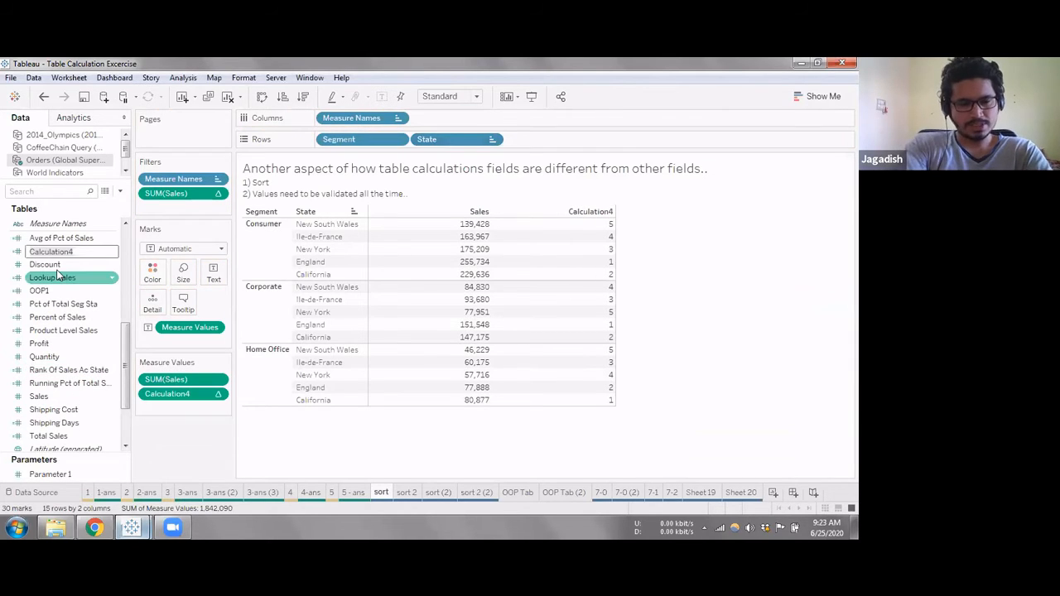
{"action": "type", "text": "Rank Ex"}
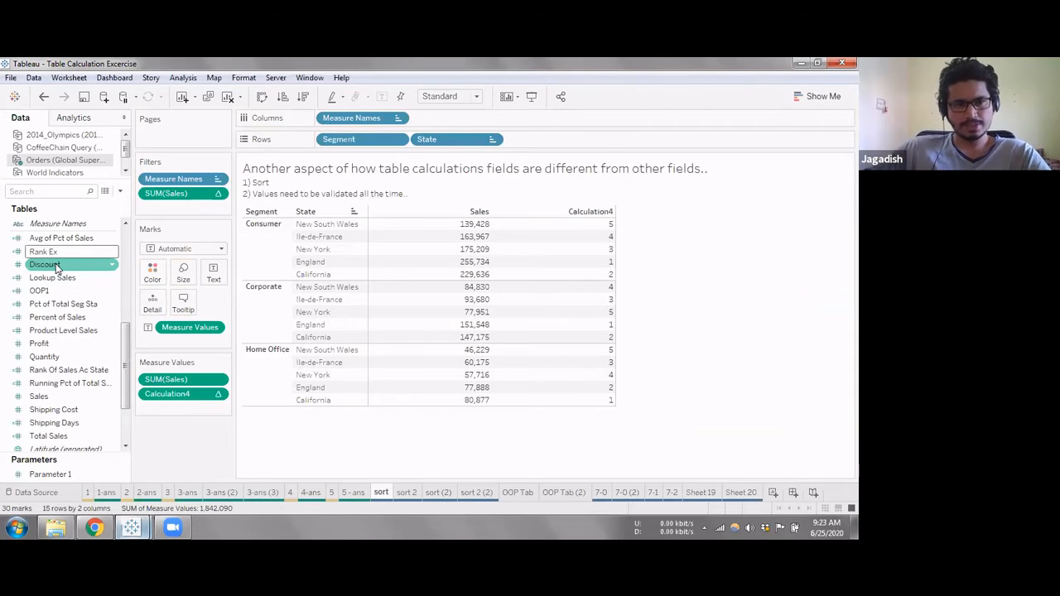
{"action": "key", "text": "Return"}
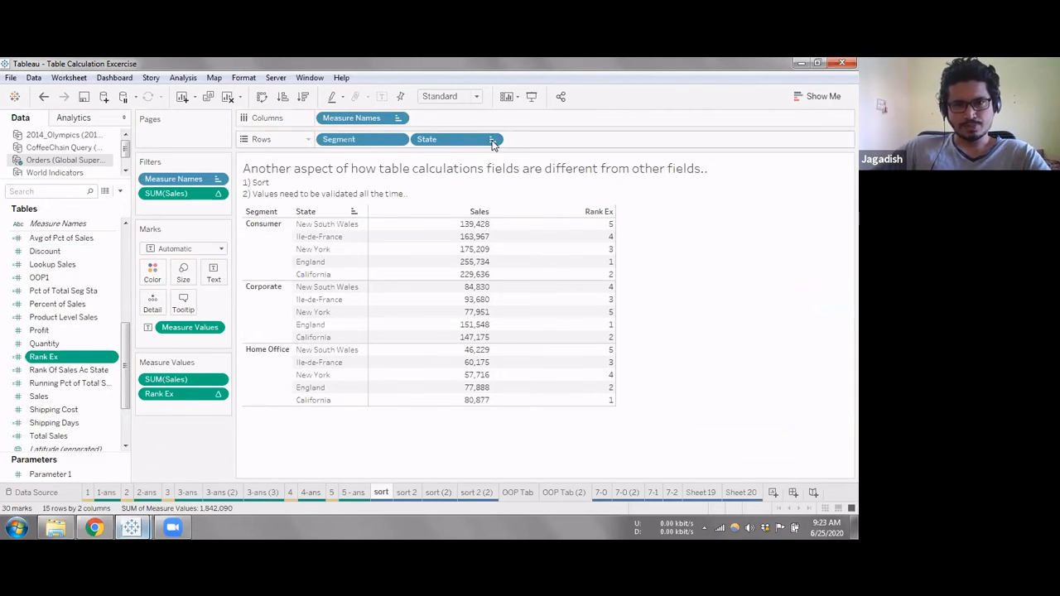
Reopen the sort settings for State and check the list of sort fields for Rank Ex.
{"action": "left_click", "coordinate": [491, 140]}
{"action": "left_click", "coordinate": [441, 207]}
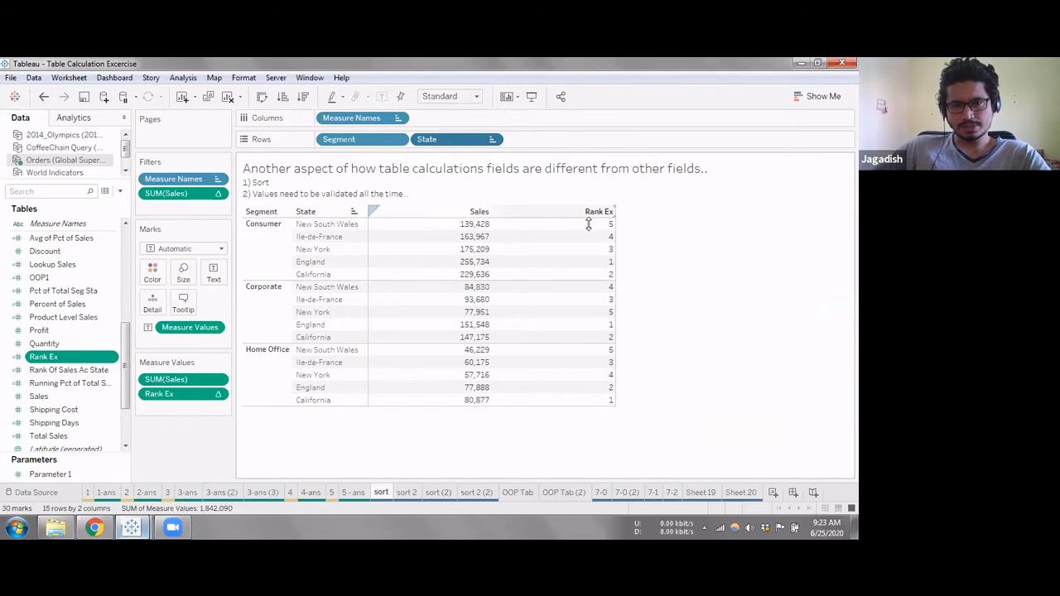
{"action": "left_click_drag", "start_coordinate": [439, 169], "coordinate": [717, 143]}
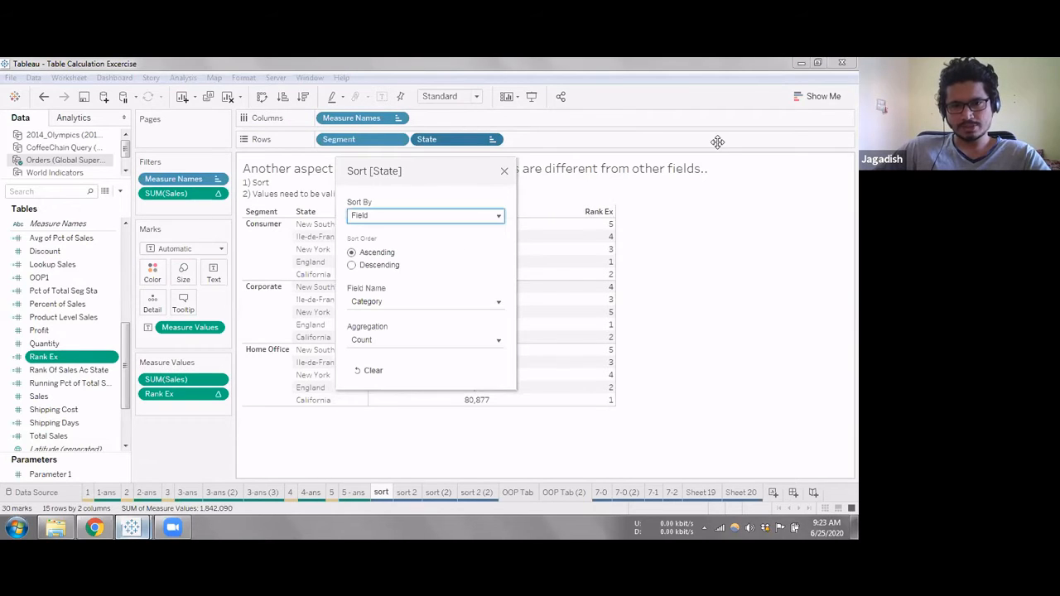
{"action": "left_click", "coordinate": [663, 276]}
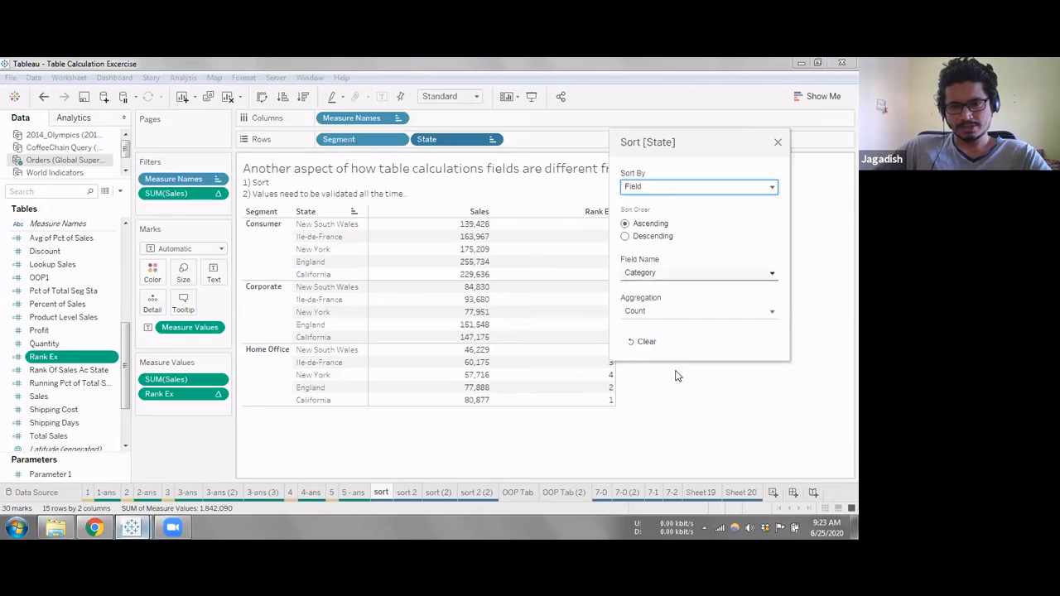
{"action": "scroll", "coordinate": [673, 362], "scroll_direction": "down", "scroll_amount": 1}
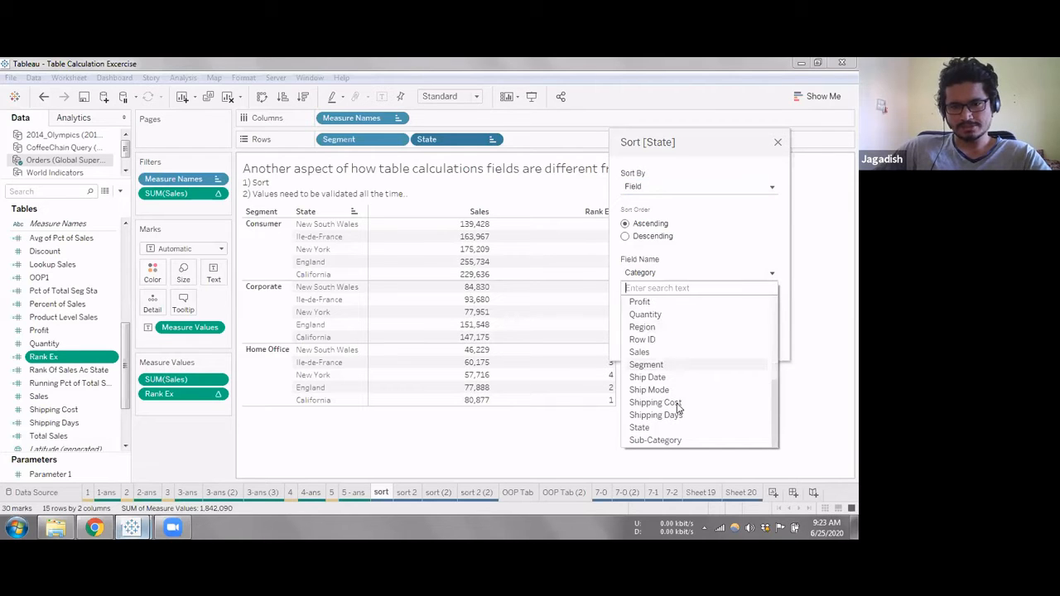
{"action": "scroll", "coordinate": [673, 425], "scroll_direction": "up", "scroll_amount": 1}
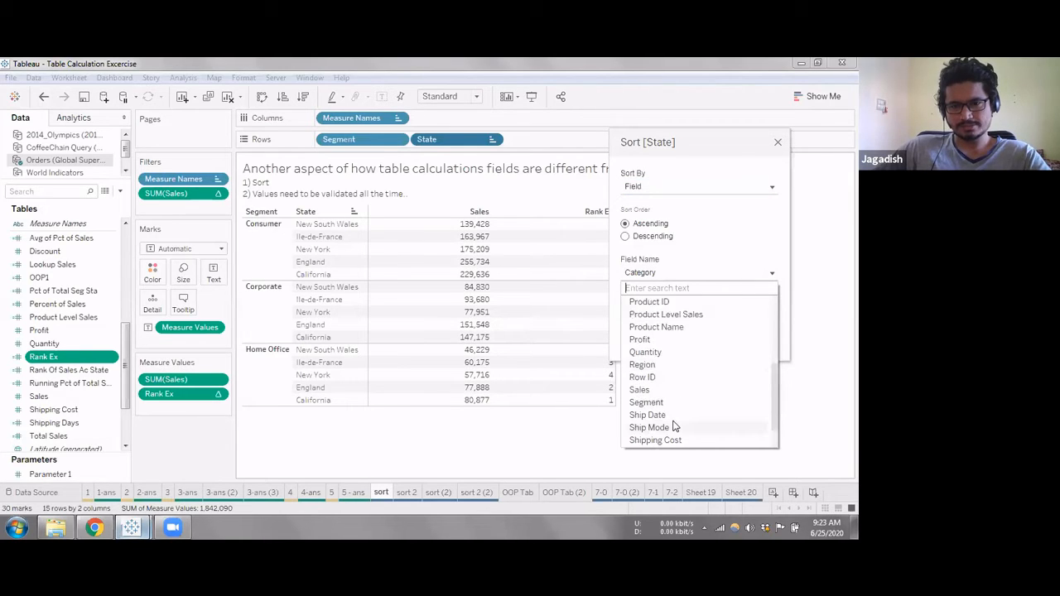
{"action": "scroll", "coordinate": [673, 426], "scroll_direction": "up", "scroll_amount": 1}
{"action": "scroll", "coordinate": [672, 390], "scroll_direction": "up", "scroll_amount": 3}
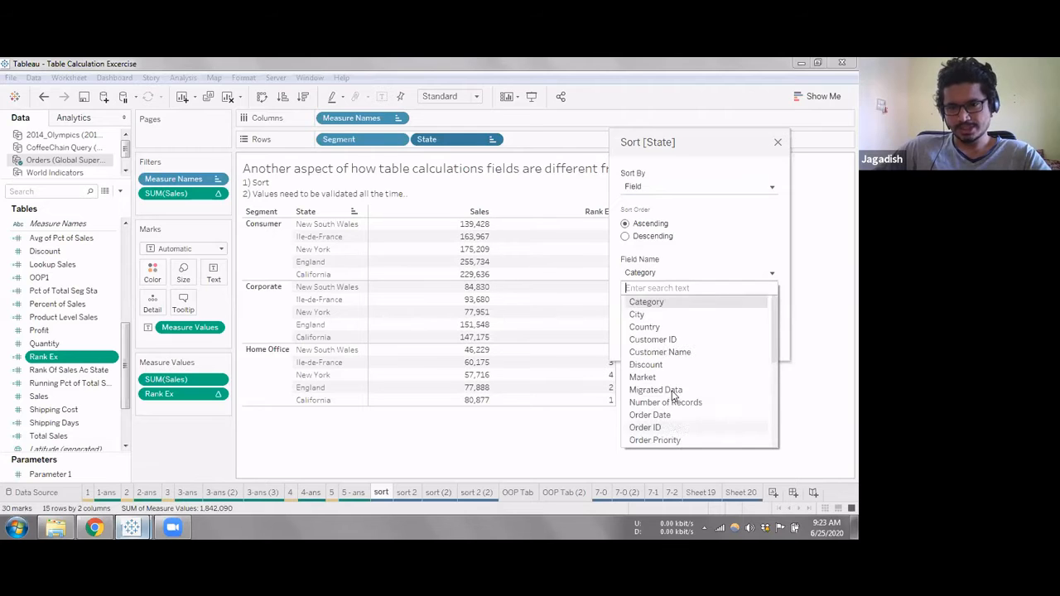
{"action": "scroll", "coordinate": [671, 390], "scroll_direction": "down", "scroll_amount": 5}
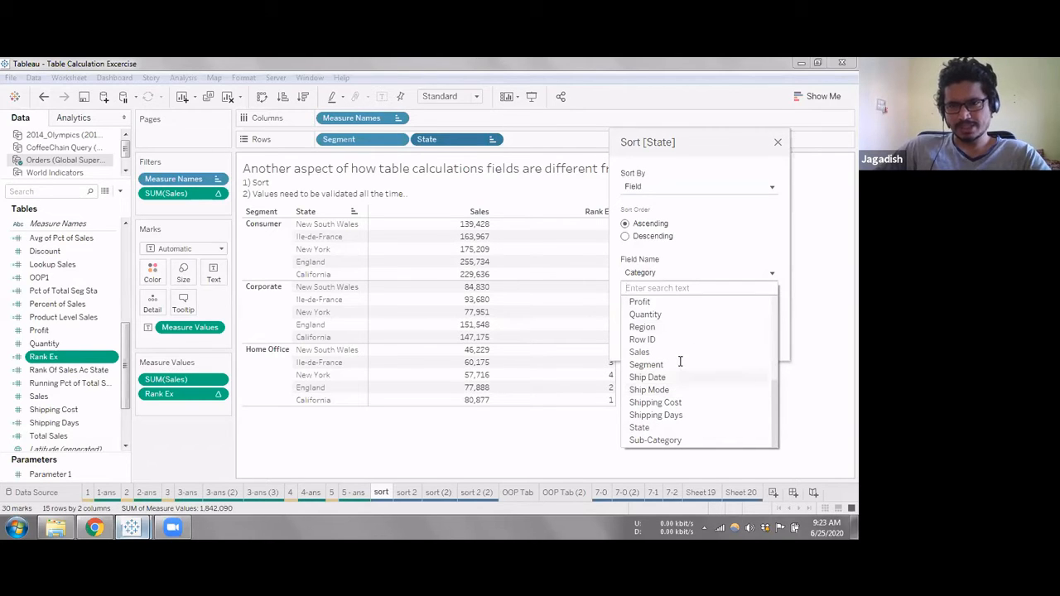
{"action": "left_click", "coordinate": [777, 146]}
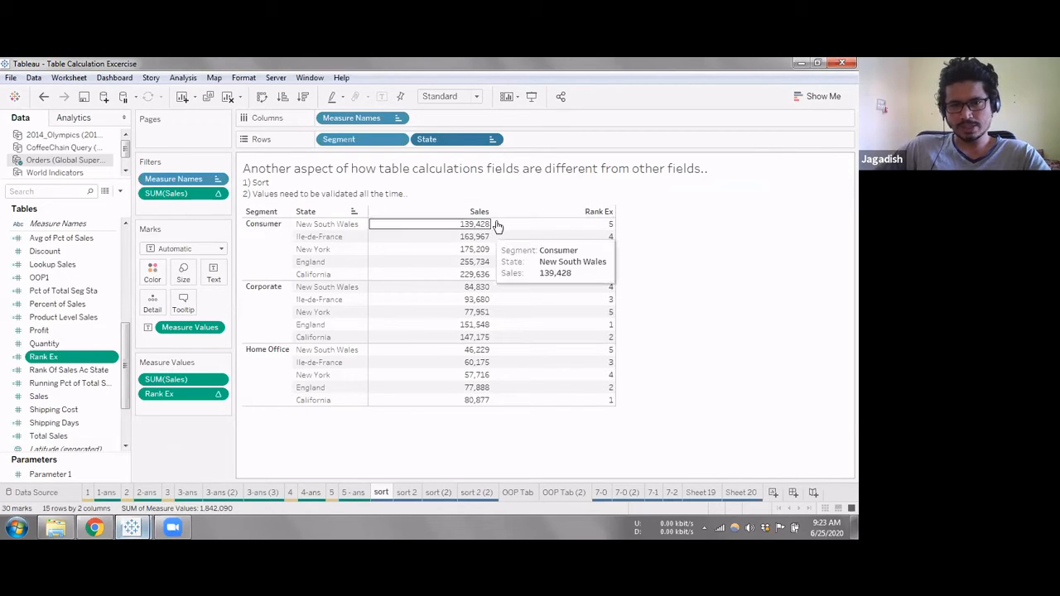
Sort State in ascending order by the Sales field with Sum aggregation.
{"action": "left_click", "coordinate": [491, 140]}
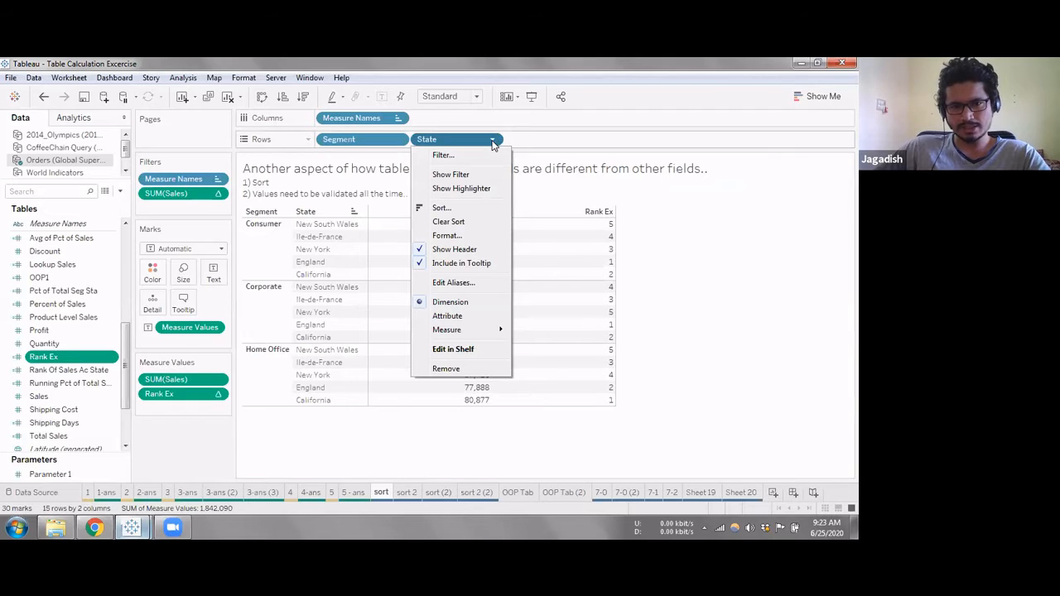
{"action": "left_click", "coordinate": [442, 207]}
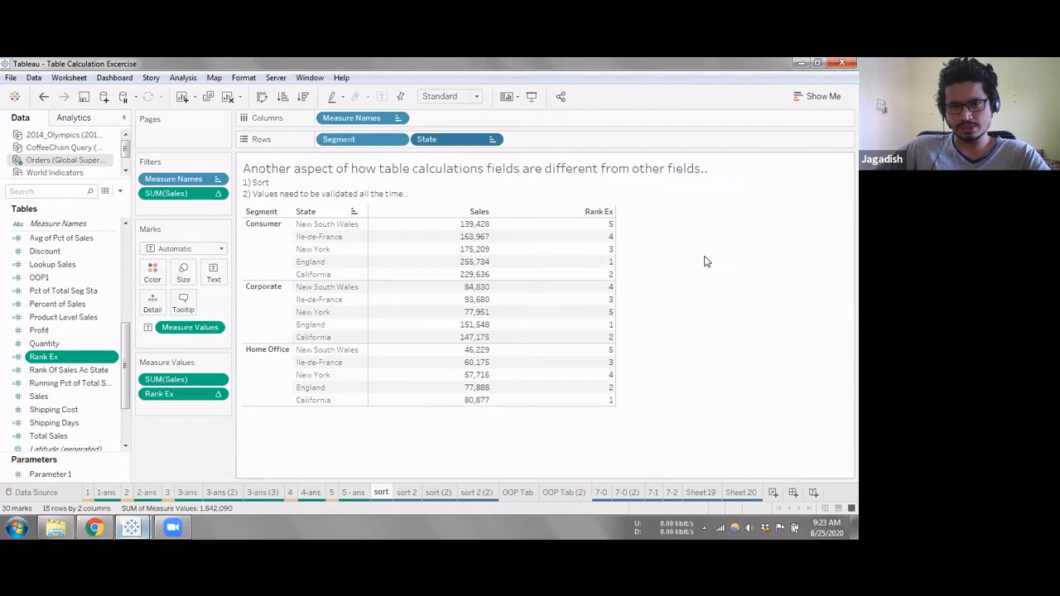
{"action": "left_click_drag", "start_coordinate": [433, 172], "coordinate": [759, 174]}
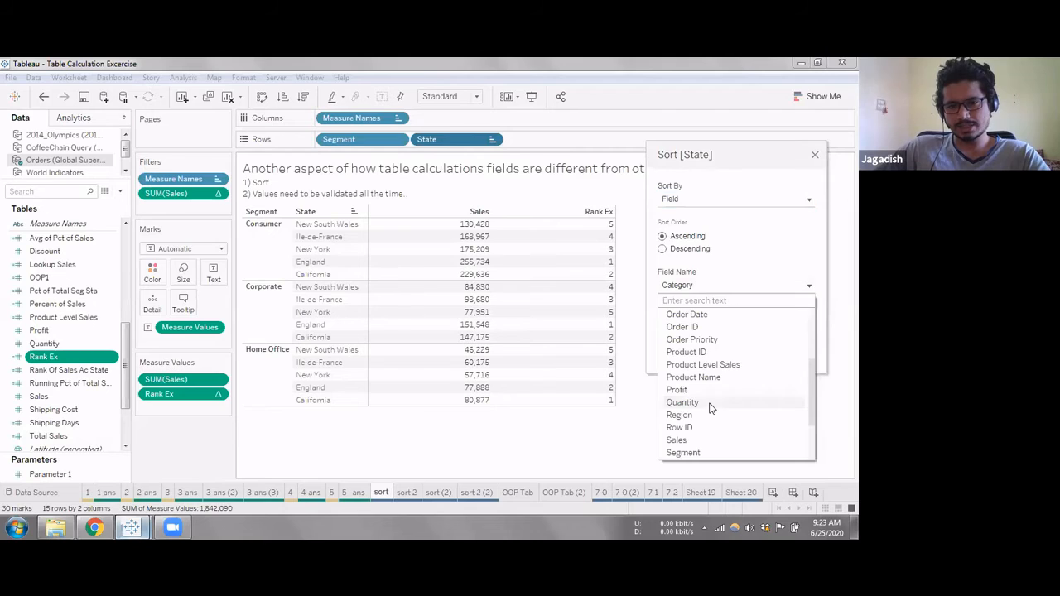
{"action": "left_click", "coordinate": [677, 439]}
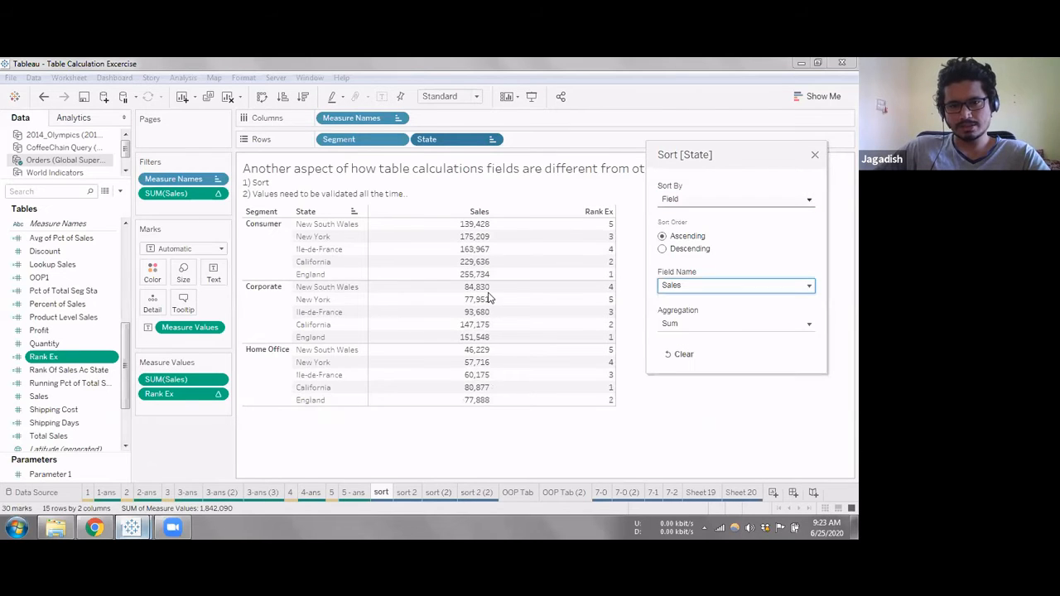
{"action": "left_click", "coordinate": [577, 199]}
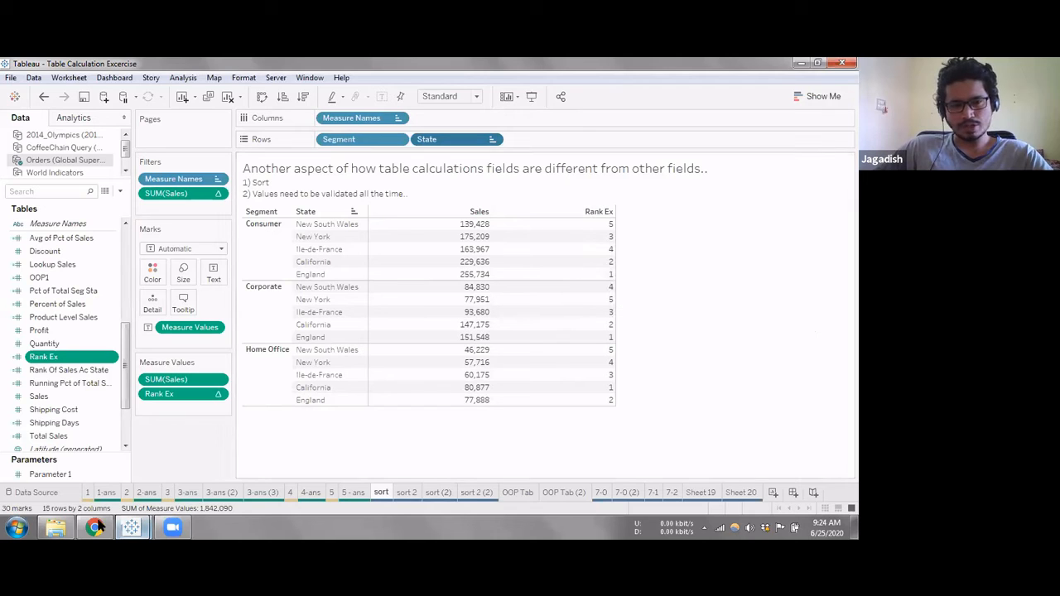
Review the Tableau order of operations diagram in Chrome, and return to the Table Calculation Excercise workbook in Tableau.
{"action": "left_click", "coordinate": [97, 527]}
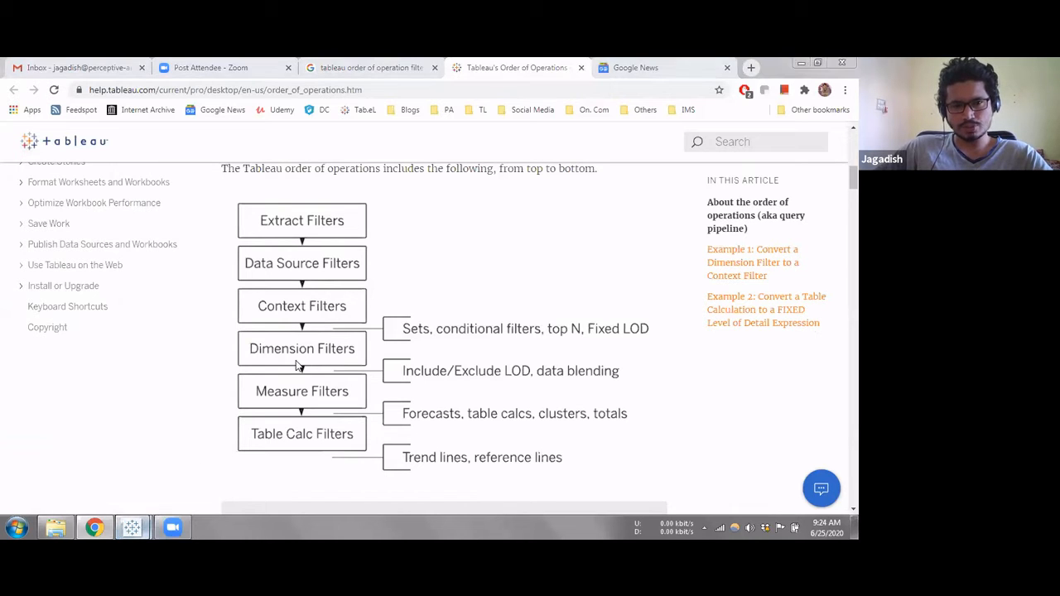
{"action": "key", "text": "alt+Tab"}
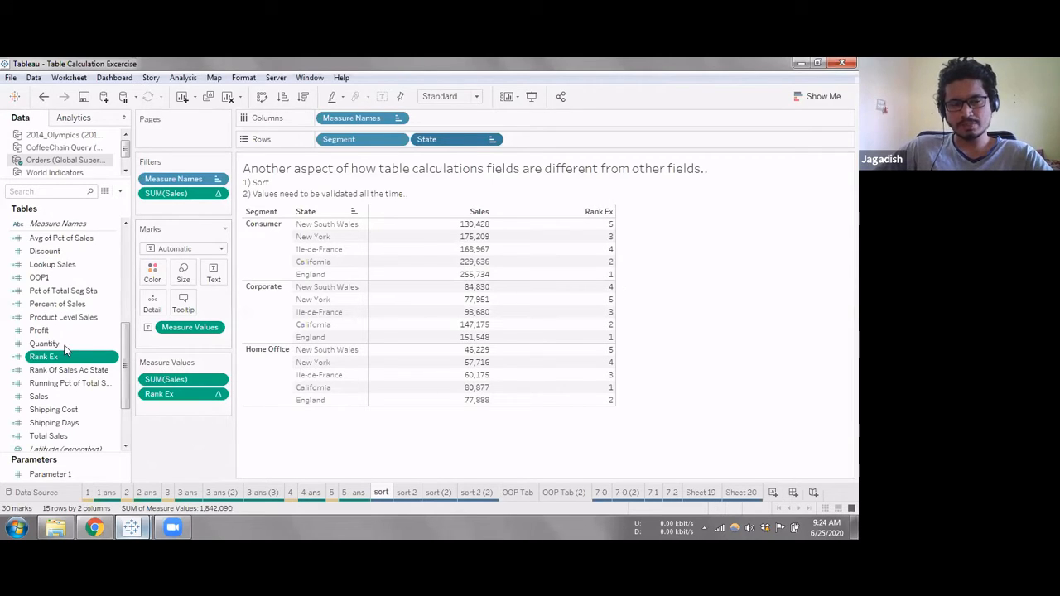
{"action": "left_click", "coordinate": [78, 307], "text": "ctrl"}
{"action": "left_click", "coordinate": [56, 359]}
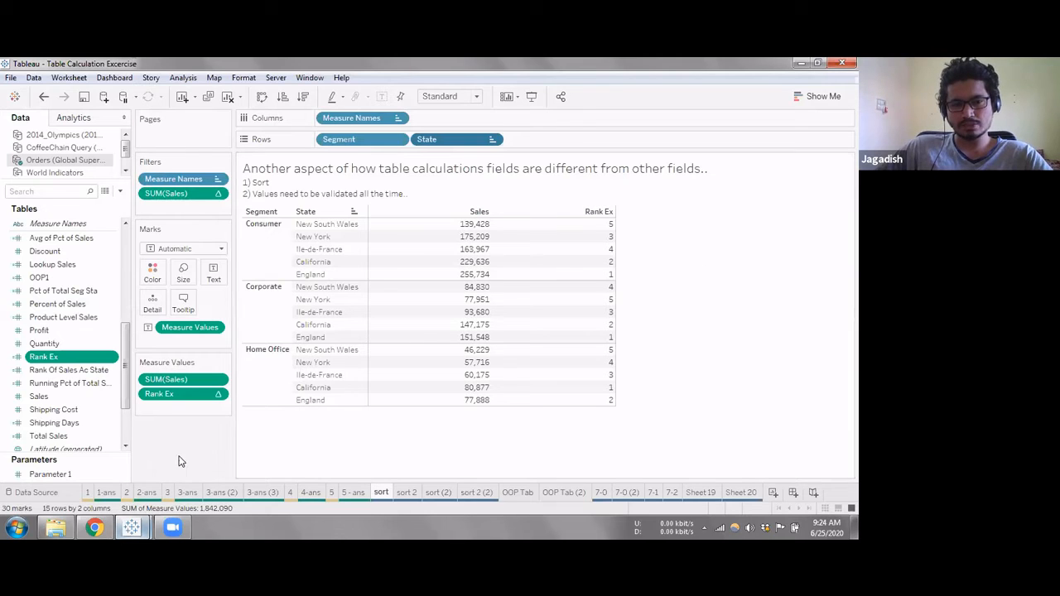
{"action": "left_click", "coordinate": [139, 527]}
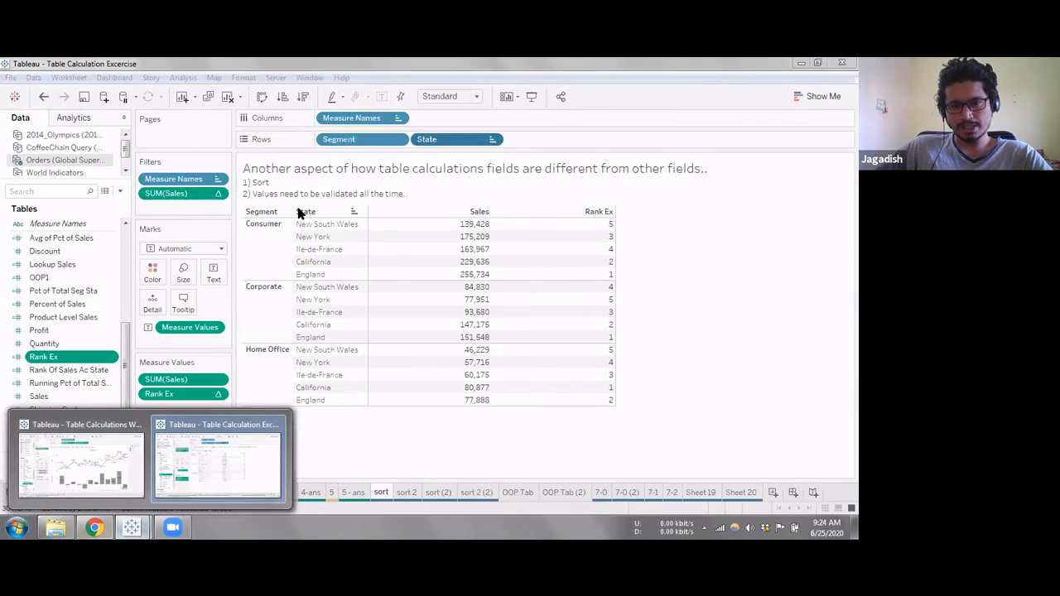
{"action": "key", "text": "alt+Tab"}
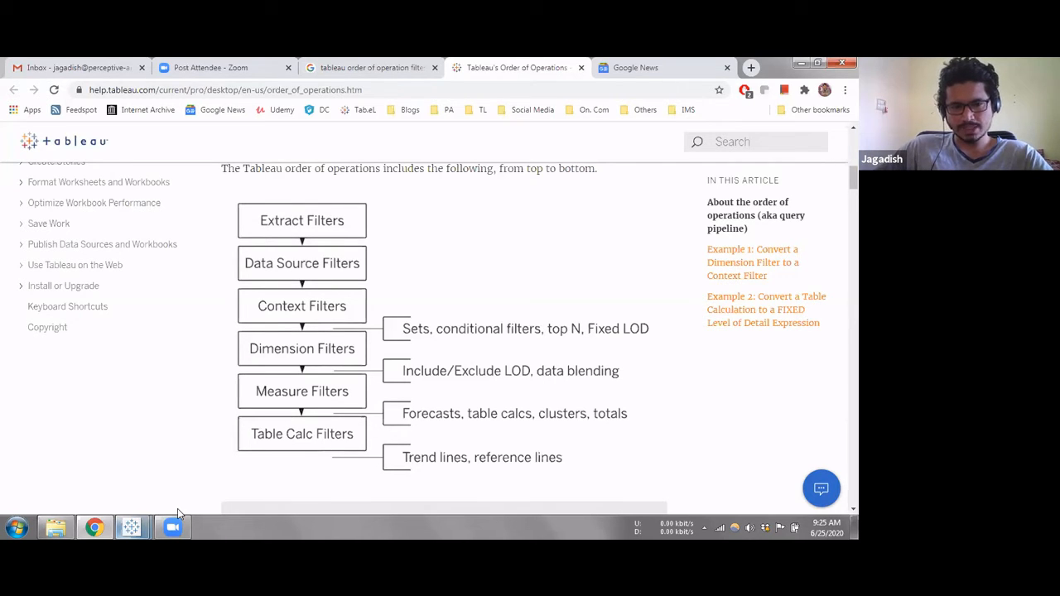
{"action": "mouse_move", "coordinate": [132, 527]}
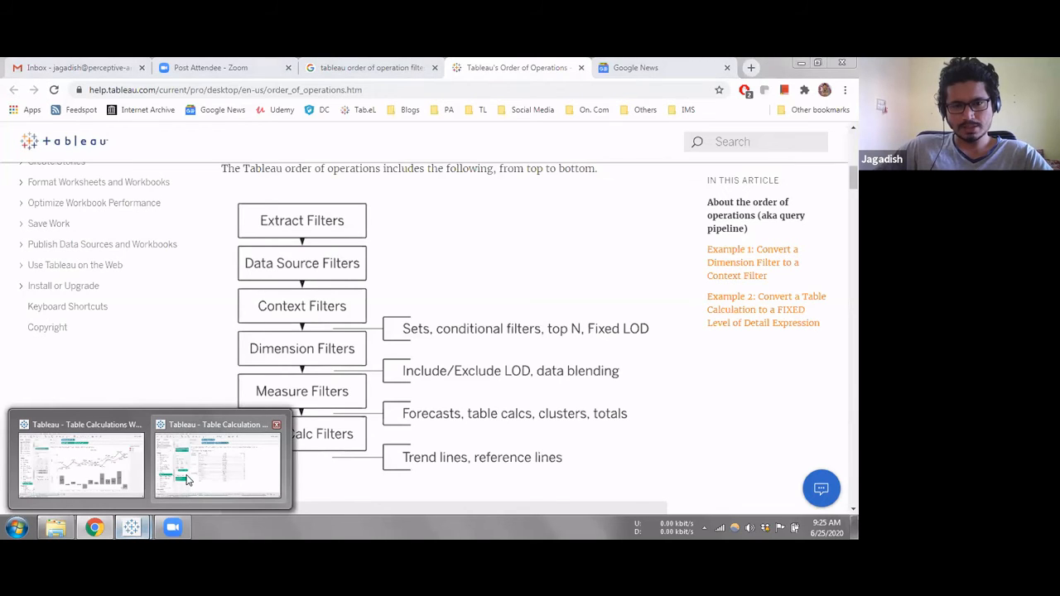
{"action": "left_click", "coordinate": [187, 479]}
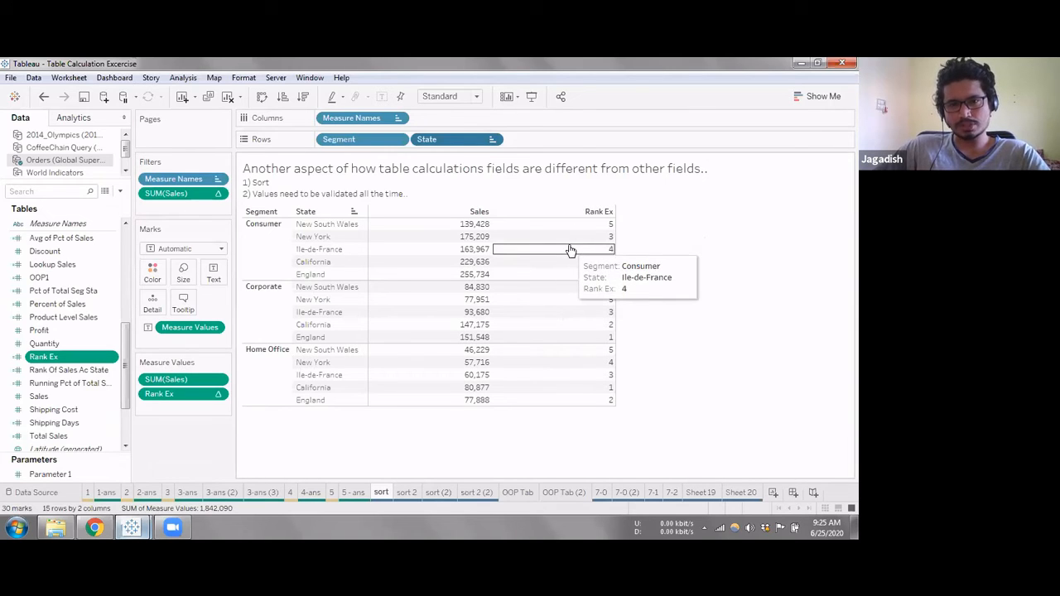
Open the sort settings for State, look for Rank Ex among the available sort fields, and close the settings without changing the sort.
{"action": "left_click", "coordinate": [492, 141]}
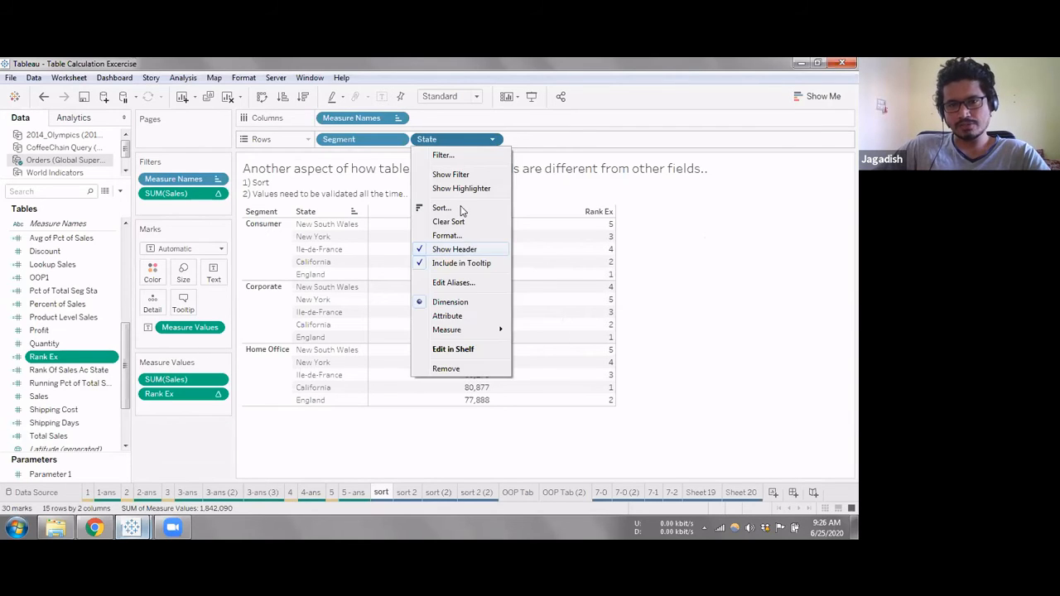
{"action": "left_click", "coordinate": [610, 279]}
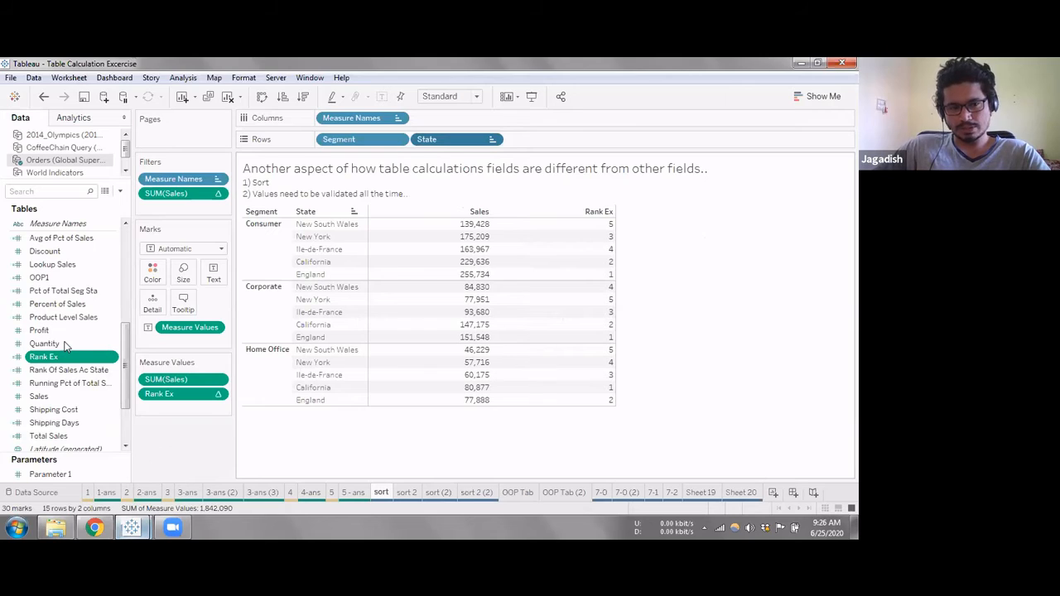
{"action": "left_click_drag", "start_coordinate": [379, 165], "coordinate": [703, 182]}
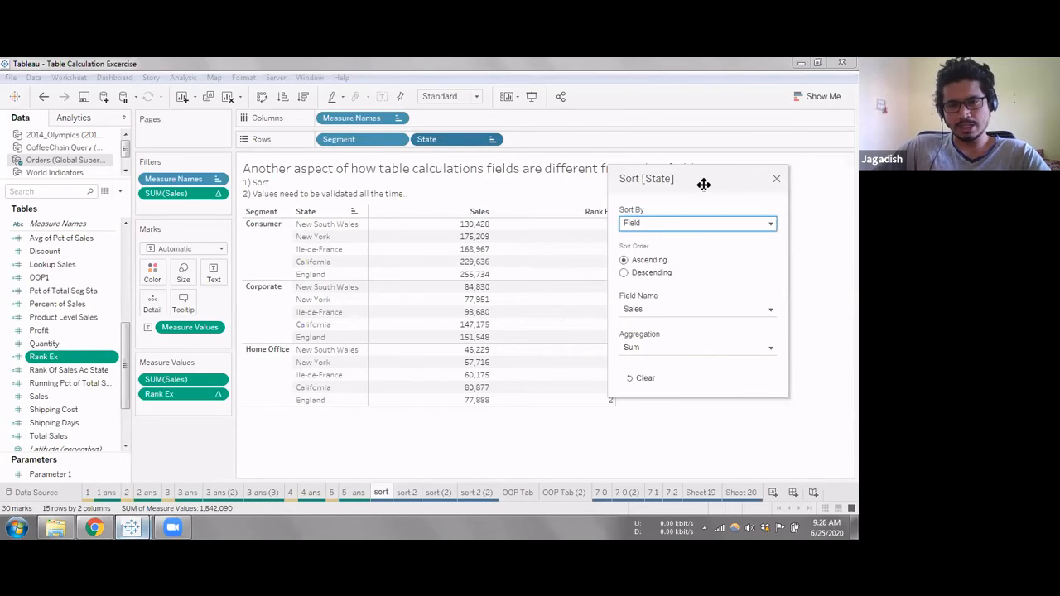
{"action": "left_click", "coordinate": [697, 229]}
{"action": "left_click", "coordinate": [675, 282]}
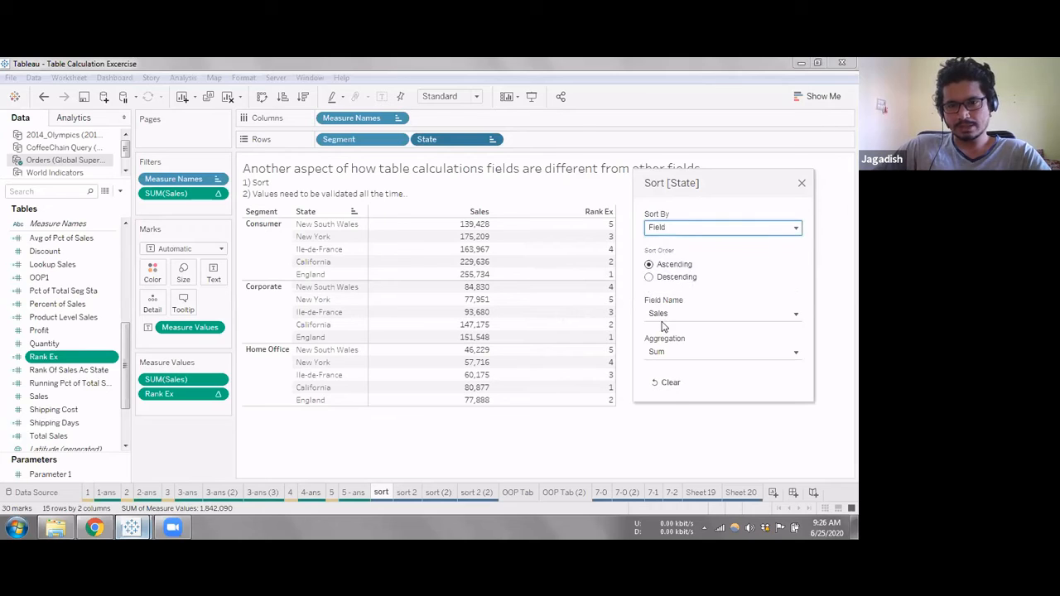
{"action": "left_click", "coordinate": [687, 314]}
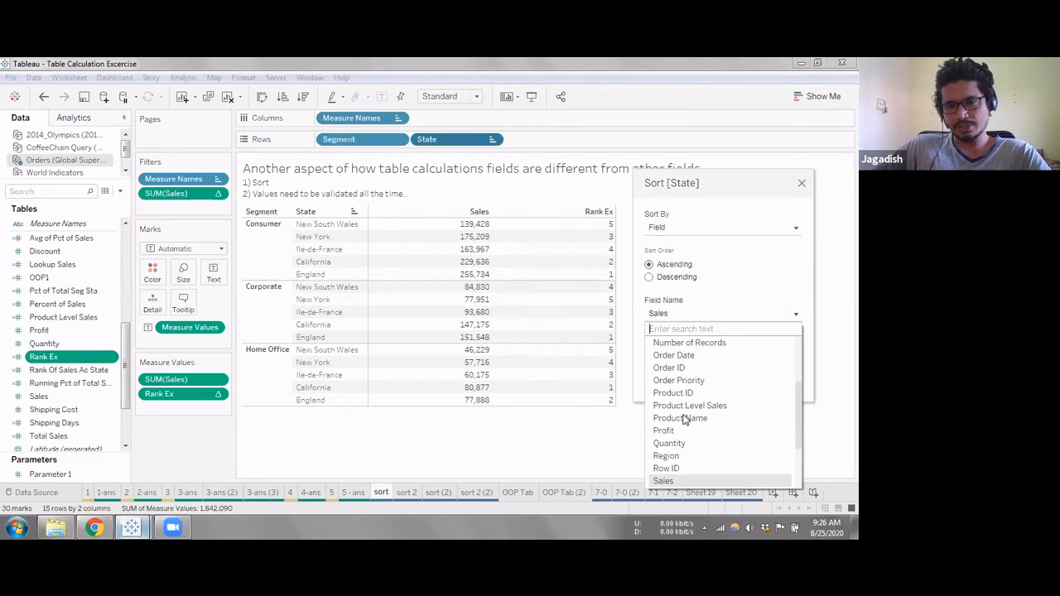
{"action": "scroll", "coordinate": [683, 419], "scroll_direction": "down", "scroll_amount": 2}
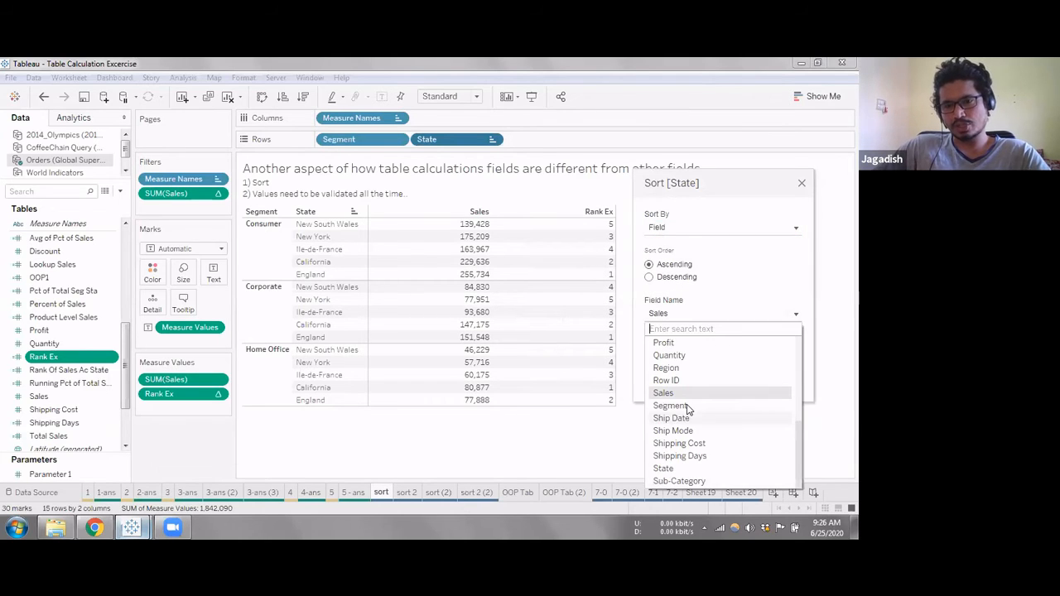
{"action": "left_click", "coordinate": [787, 205]}
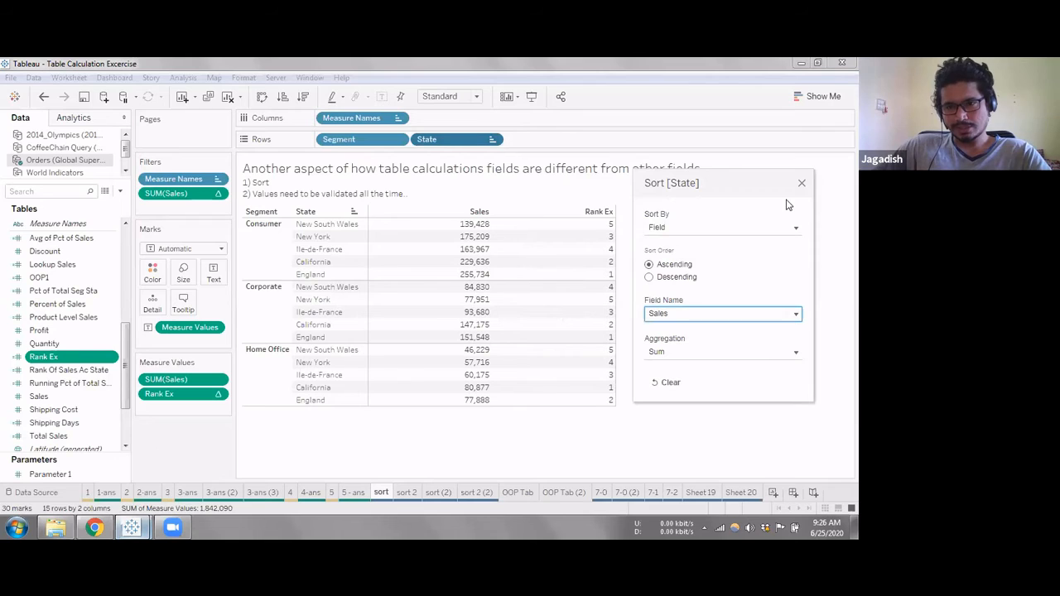
{"action": "left_click", "coordinate": [468, 152]}
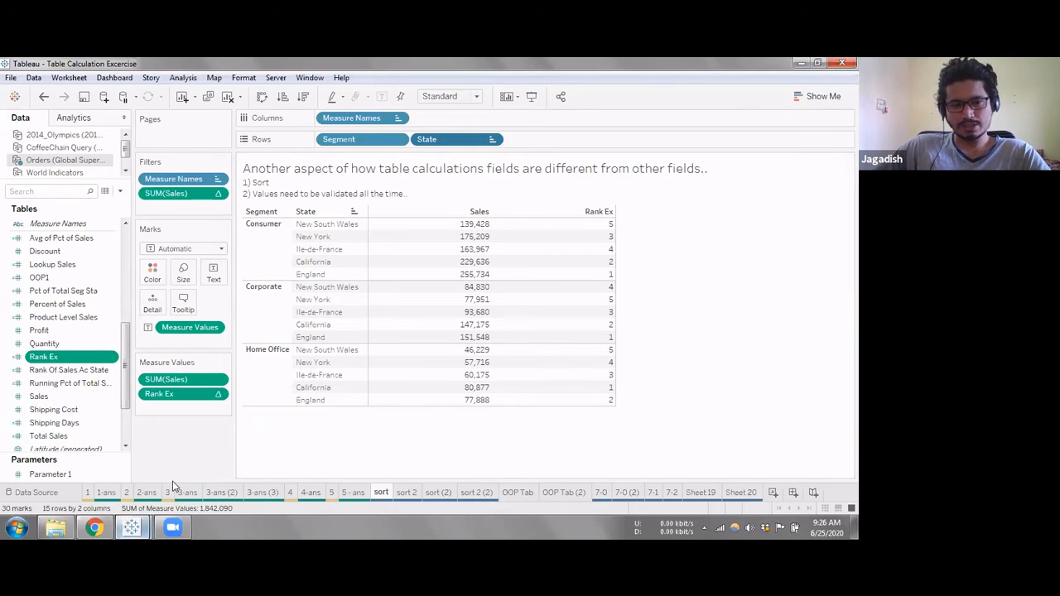
Switch between the order of operations page in Chrome and the Table Calculation Excercise workbook in Tableau to compare the diagram with the Rank Ex column.
{"action": "left_click", "coordinate": [94, 527]}
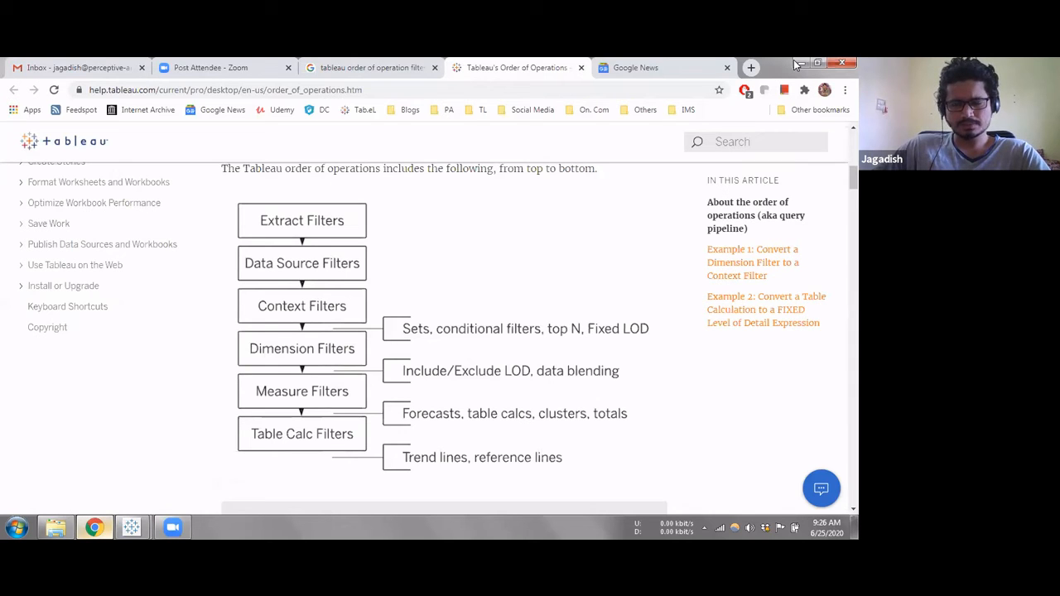
{"action": "key", "text": "alt+Tab"}
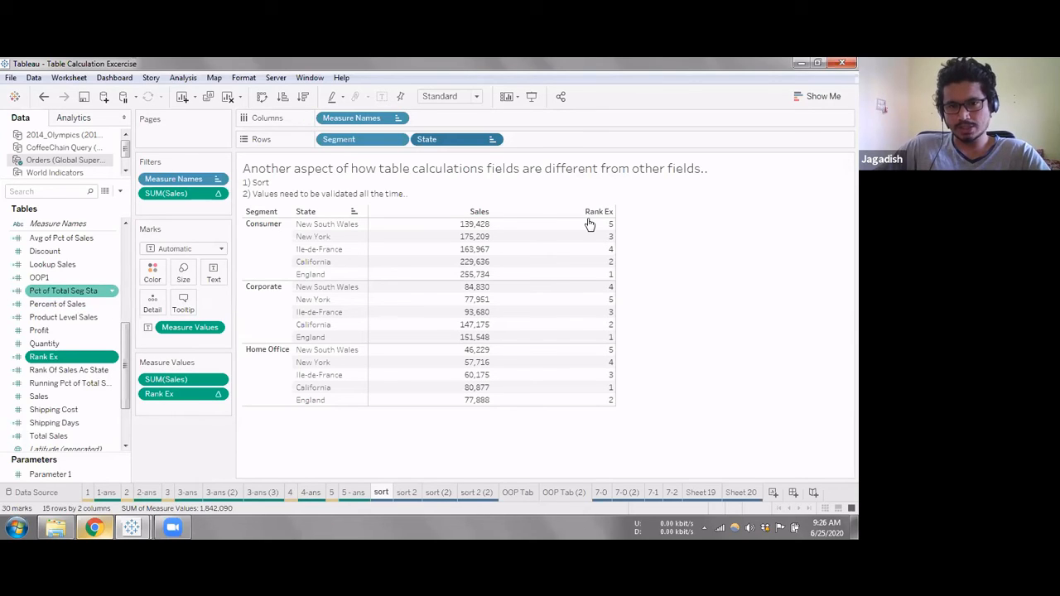
{"action": "mouse_move", "coordinate": [608, 226]}
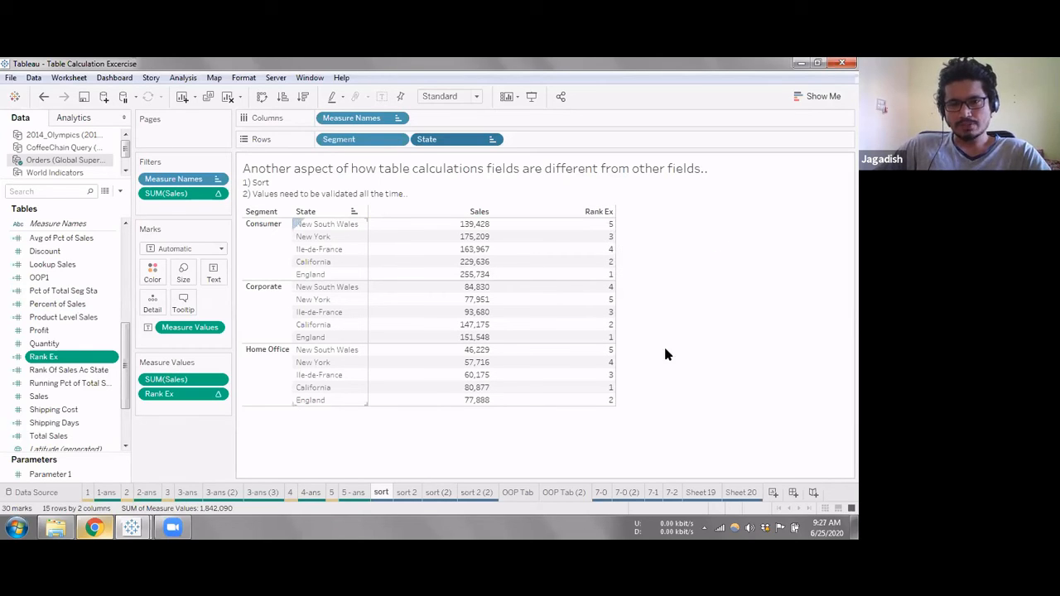
{"action": "left_click", "coordinate": [107, 527]}
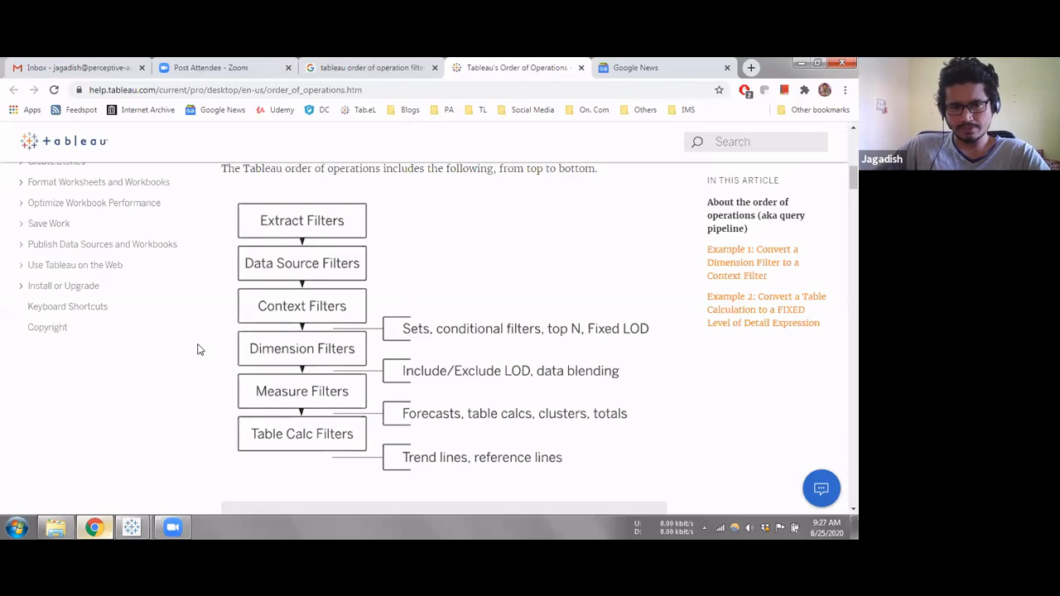
{"action": "key", "text": "super+3"}
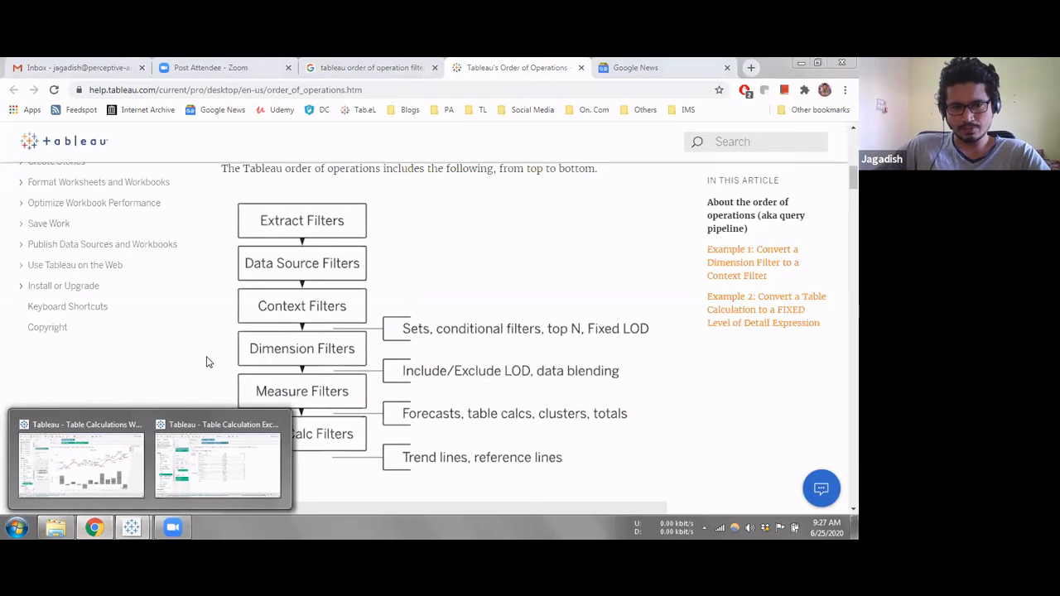
{"action": "left_click", "coordinate": [209, 463]}
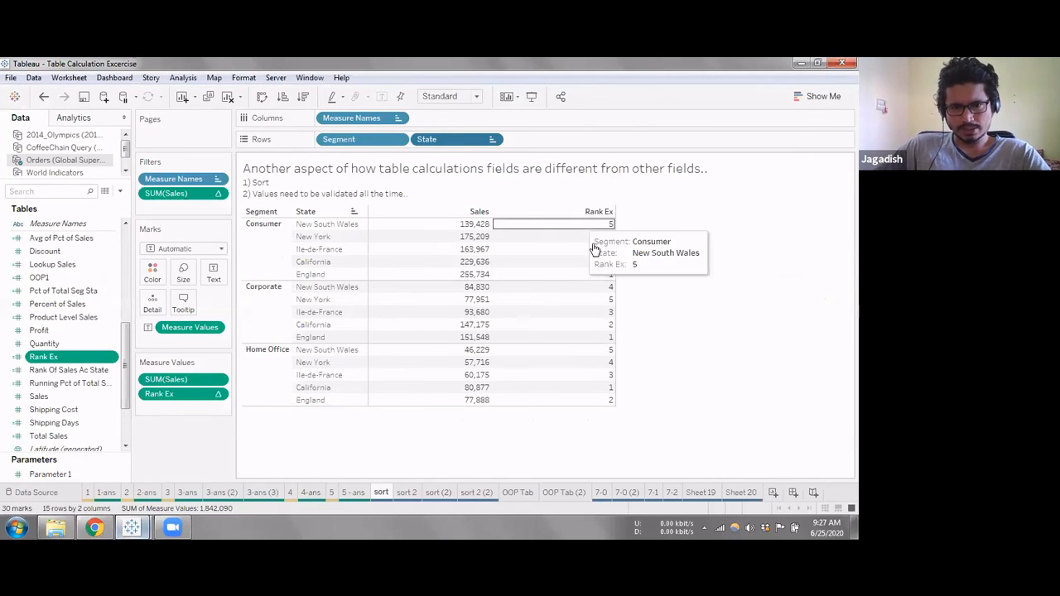
{"action": "left_click", "coordinate": [109, 525]}
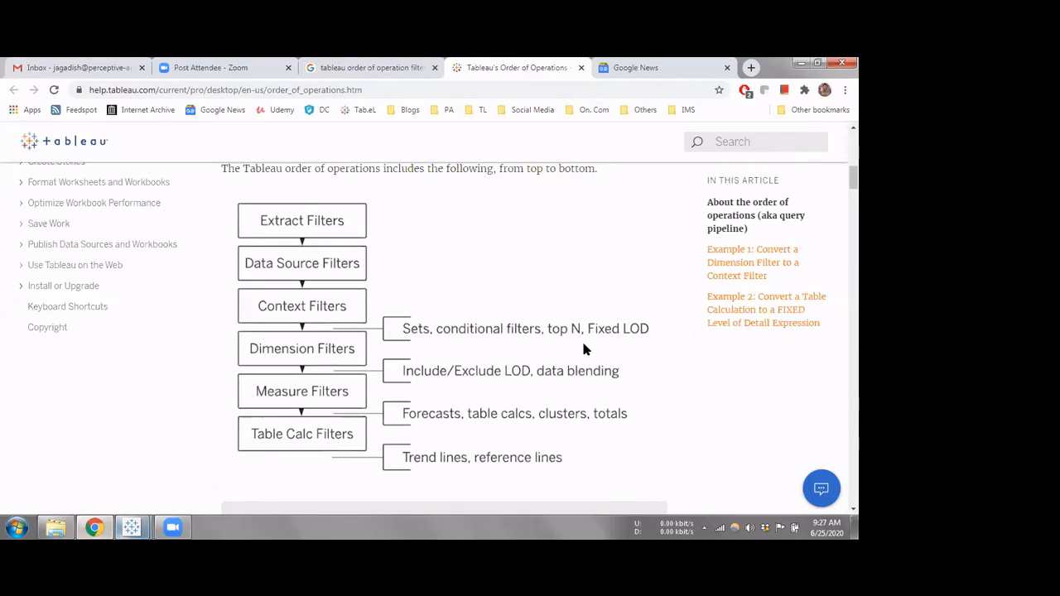